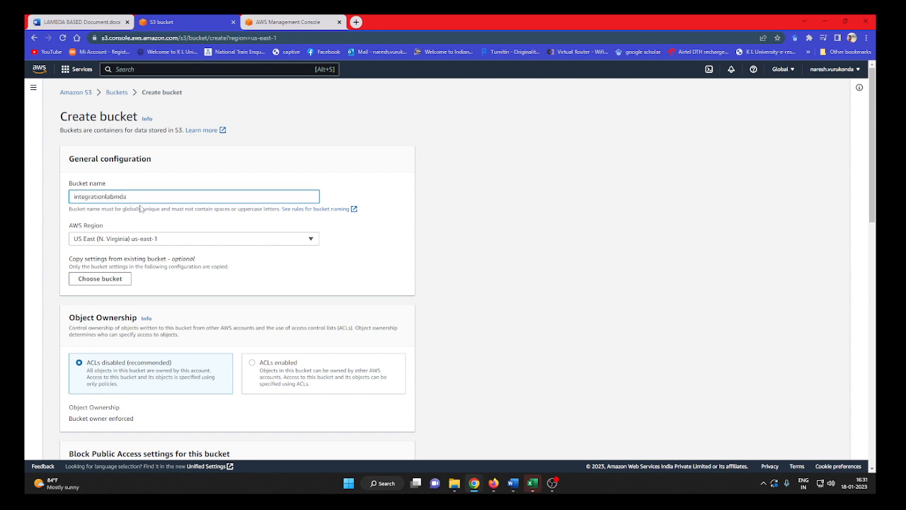
# Set the new bucket's object ownership to ACLs enabled.
pyautogui.click(322, 227)
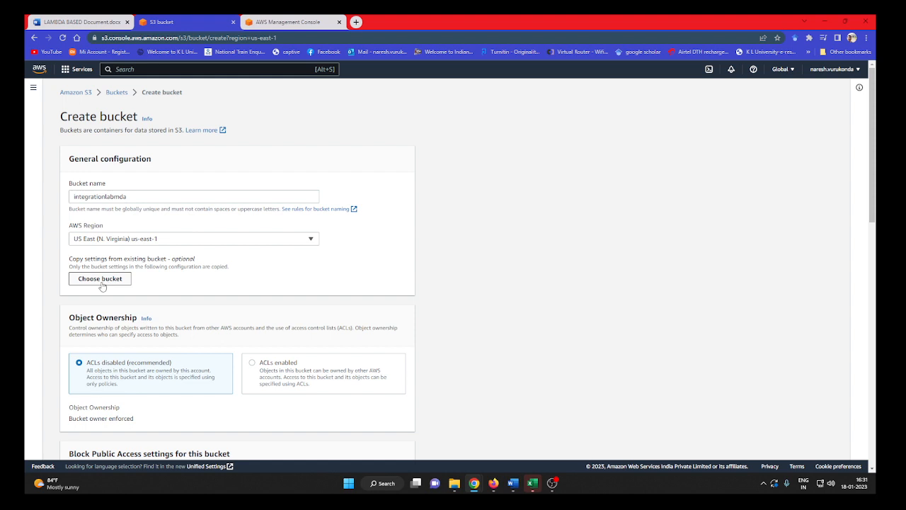
pyautogui.scroll(-2, 134, 310)
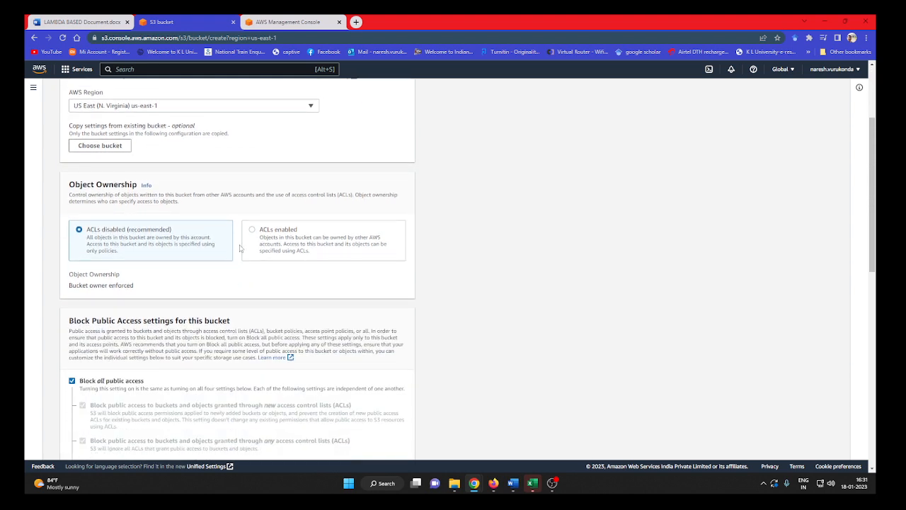
pyautogui.click(252, 236)
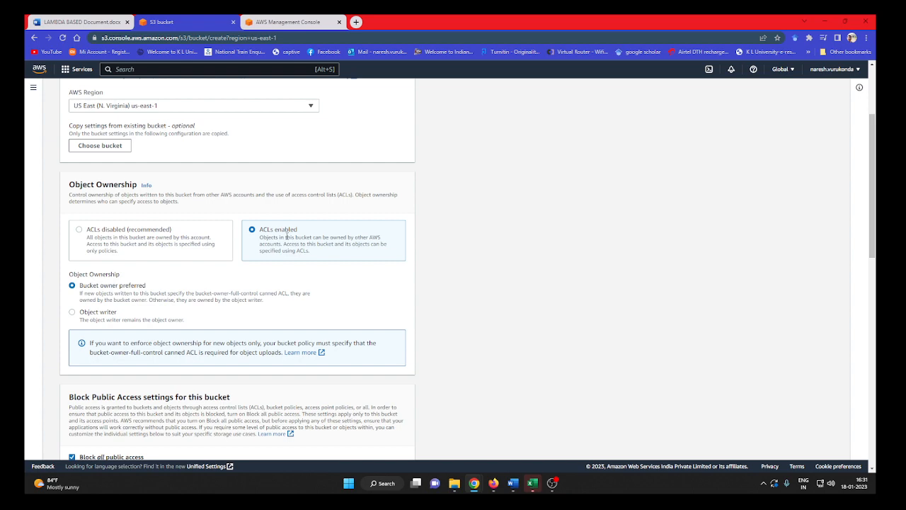
pyautogui.scroll(-1, 282, 282)
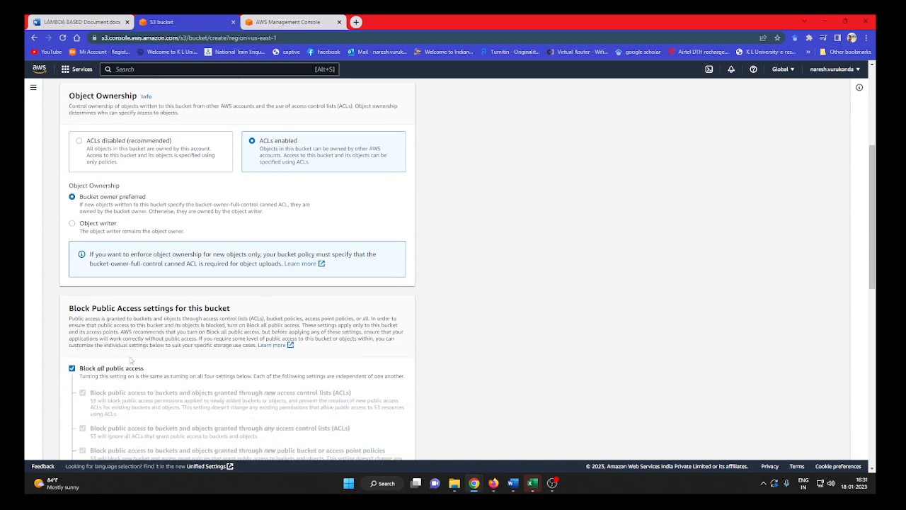
# Turn off Block all public access with the required acknowledgement and create the integrationlabmda bucket.
pyautogui.click(75, 368)
pyautogui.scroll(-2, 120, 361)
pyautogui.click(99, 384)
pyautogui.scroll(-3, 247, 354)
pyautogui.scroll(-3, 247, 354)
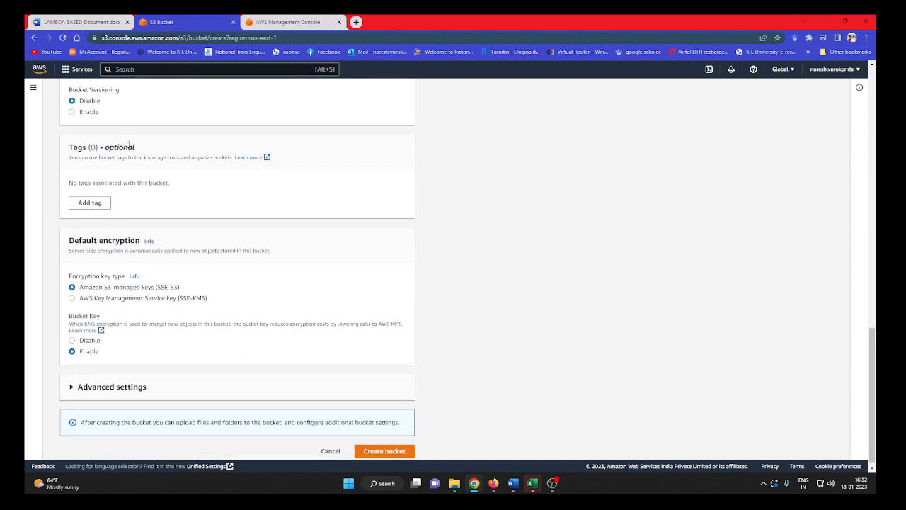
pyautogui.click(394, 446)
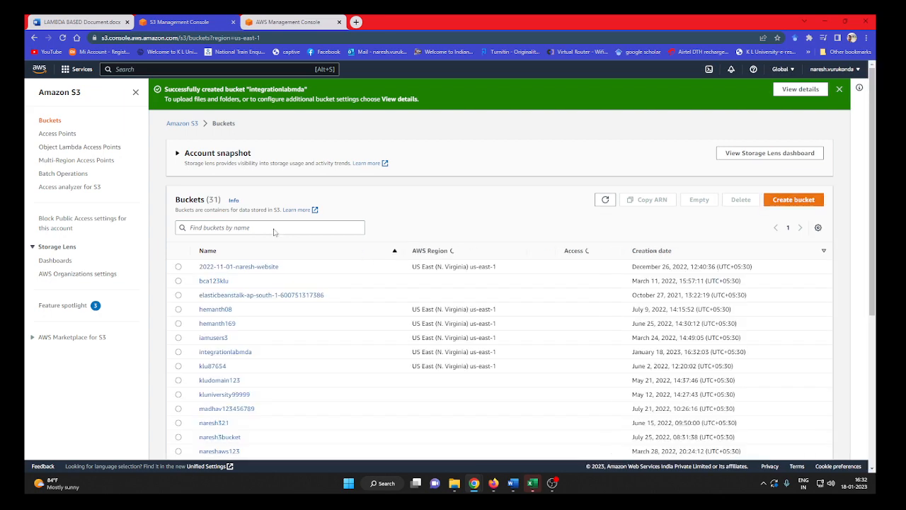
# Refresh the bucket list and check the access and creation date of the integrationlabmda bucket.
pyautogui.scroll(-2, 354, 320)
pyautogui.scroll(-3, 354, 320)
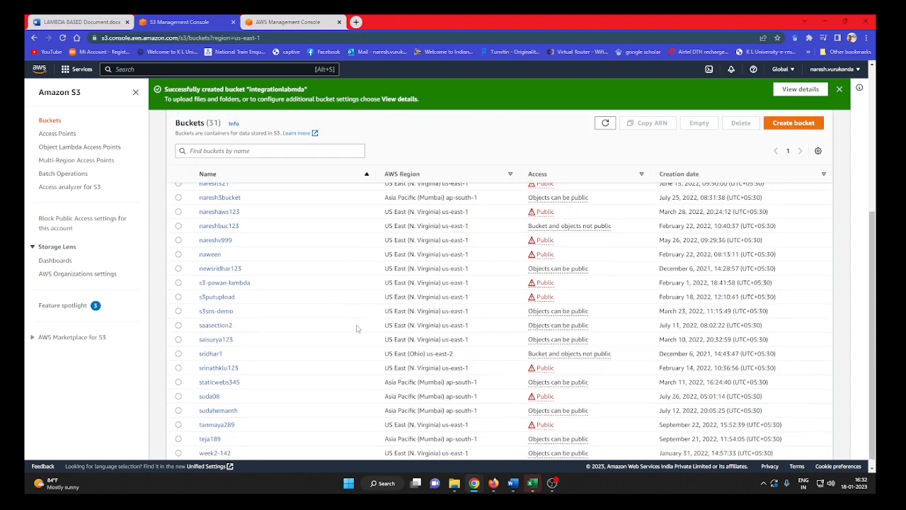
pyautogui.scroll(5, 353, 312)
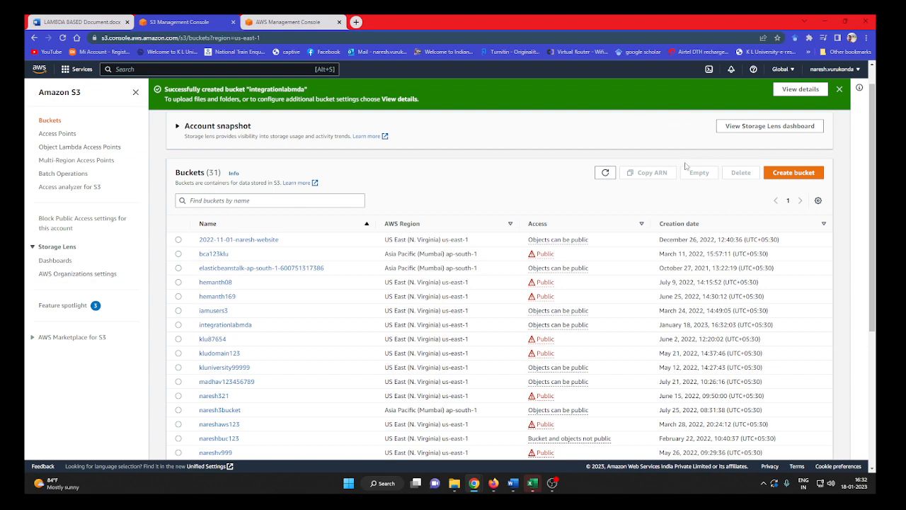
pyautogui.click(605, 173)
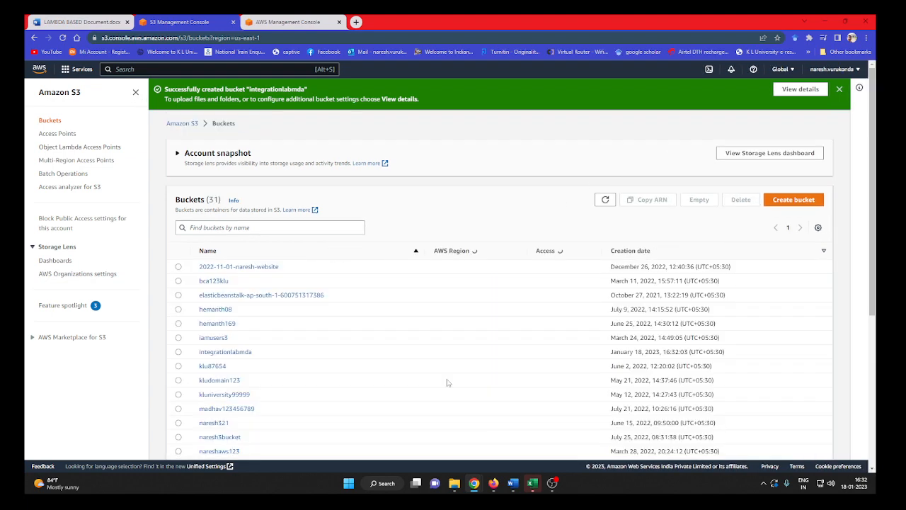
pyautogui.scroll(-1, 323, 378)
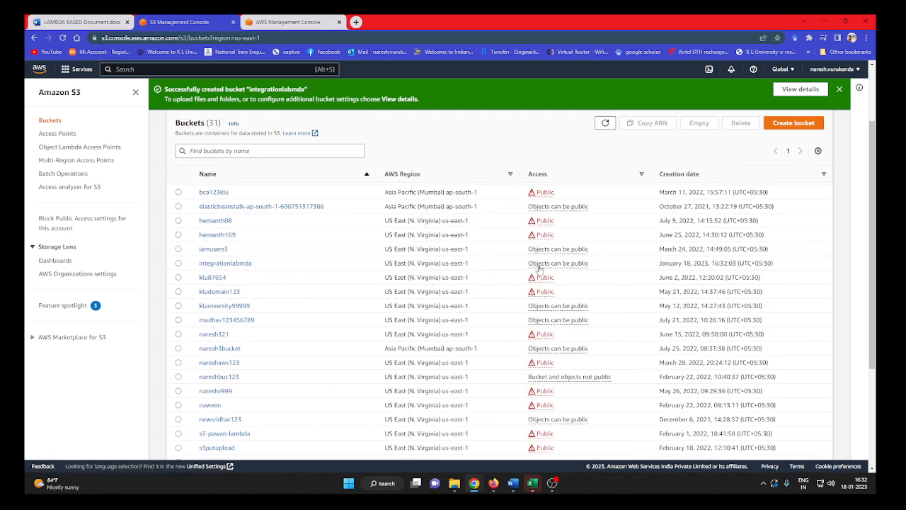
pyautogui.moveTo(661, 267); pyautogui.dragTo(777, 258)
# Switch to the LAMBDA BASED Document in Word and read the STEP2 instructions on the Lambda runtime and region.
pyautogui.click(78, 21)
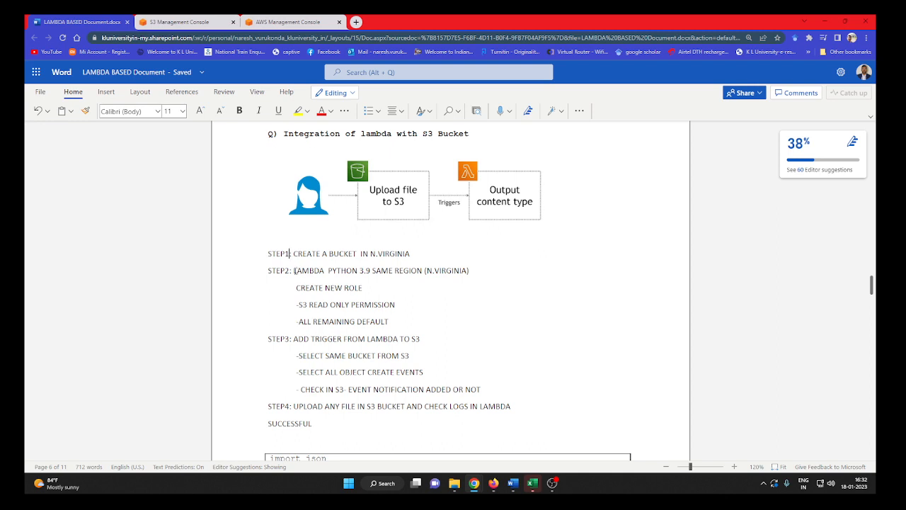
pyautogui.moveTo(294, 270); pyautogui.dragTo(360, 271)
pyautogui.click(427, 271)
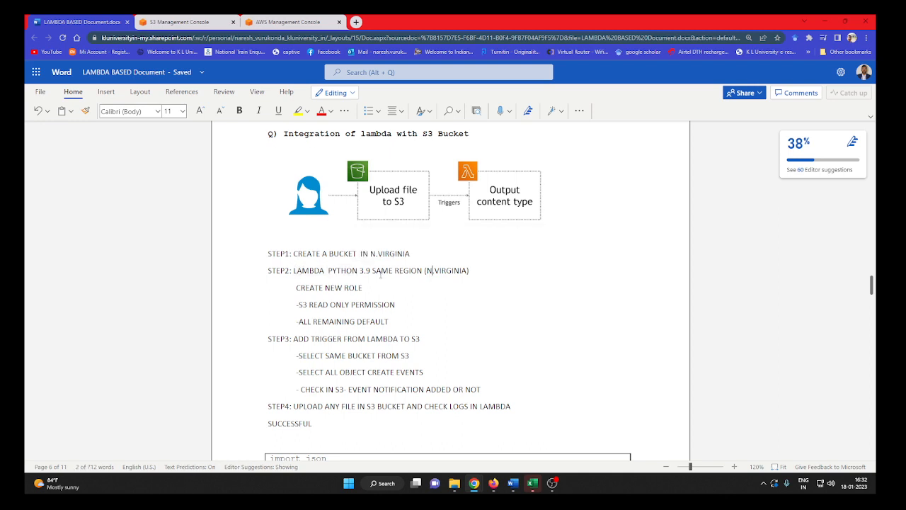
pyautogui.moveTo(327, 271); pyautogui.dragTo(372, 272)
pyautogui.click(369, 283)
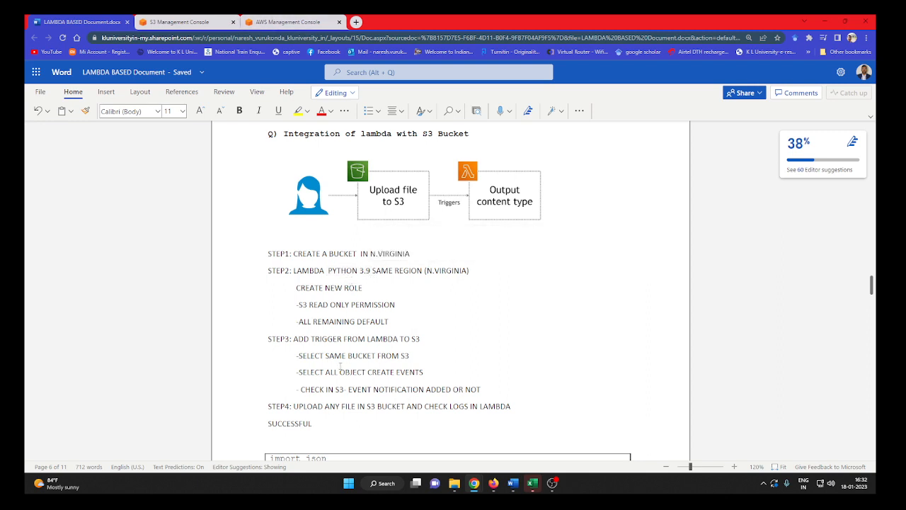
# Switch back to the AWS console home, search for lambda and open the Lambda service.
pyautogui.click(284, 22)
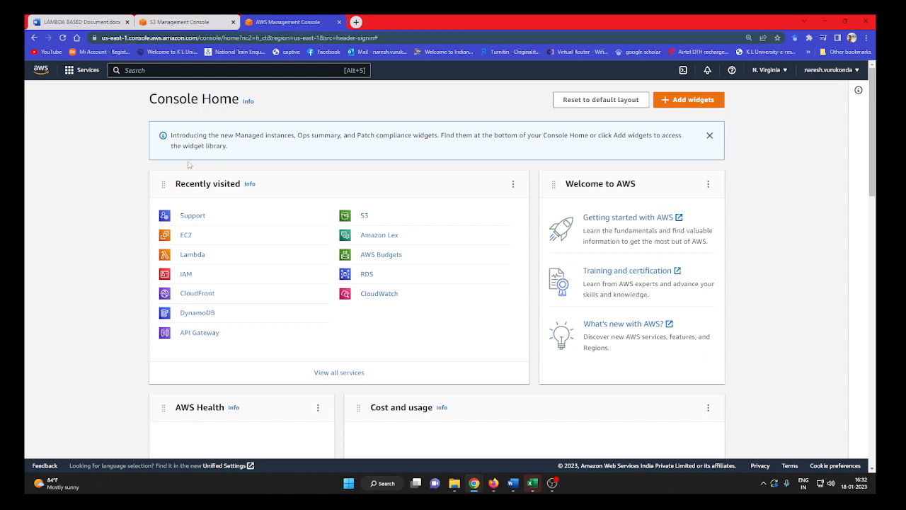
pyautogui.click(128, 70)
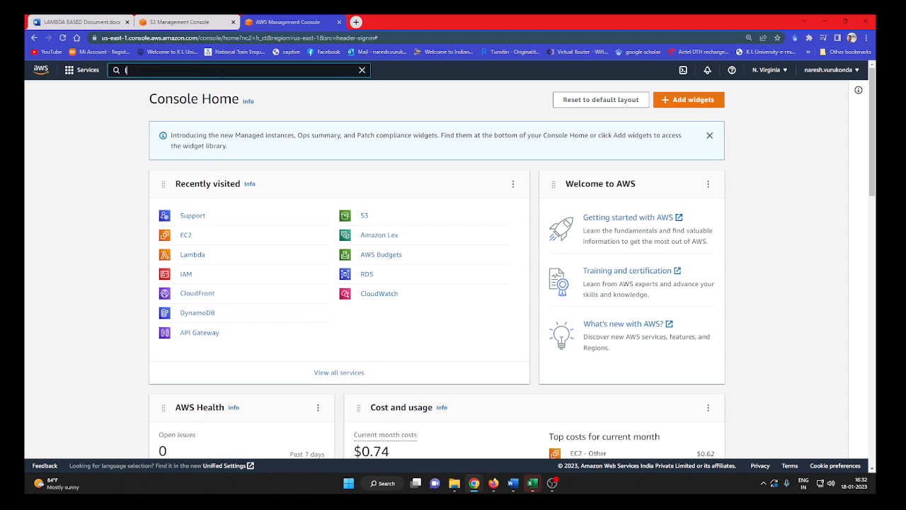
pyautogui.write('lambda')
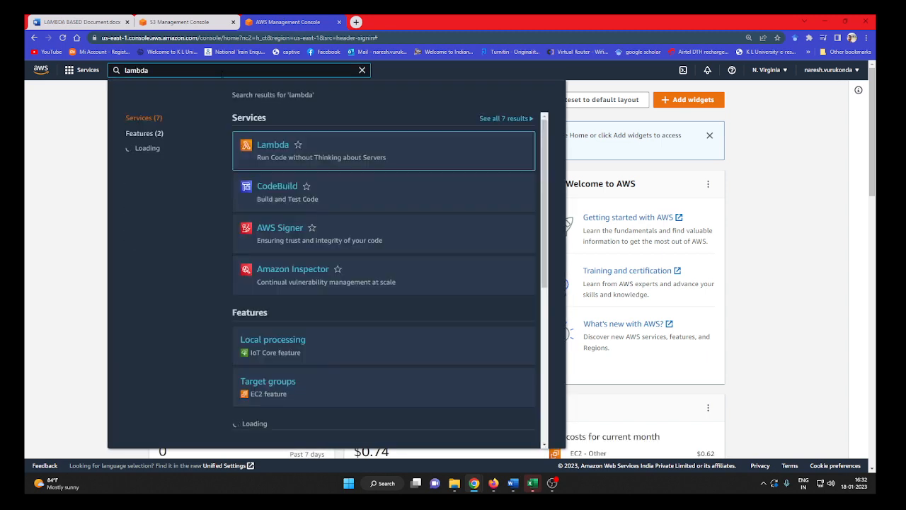
pyautogui.click(273, 146)
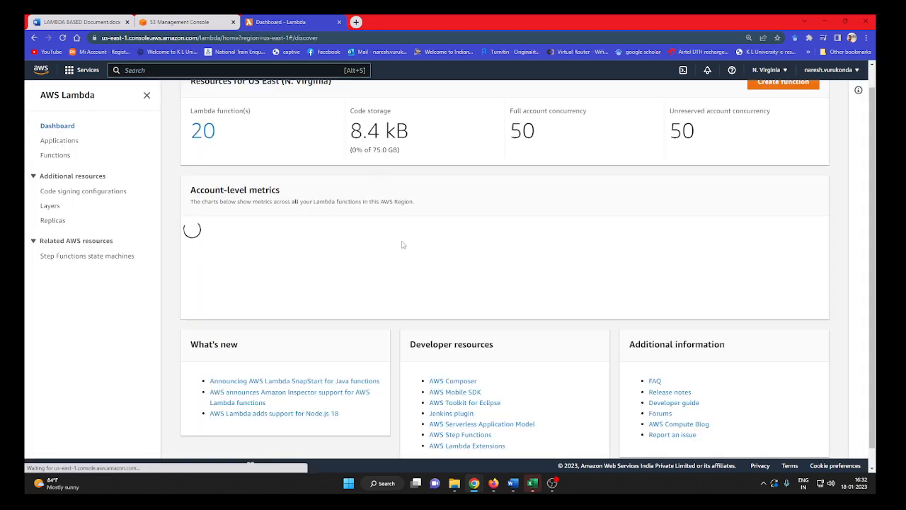
# Review the Lambda dashboard, hide its side navigation and open the list of existing functions.
pyautogui.scroll(-1, 403, 245)
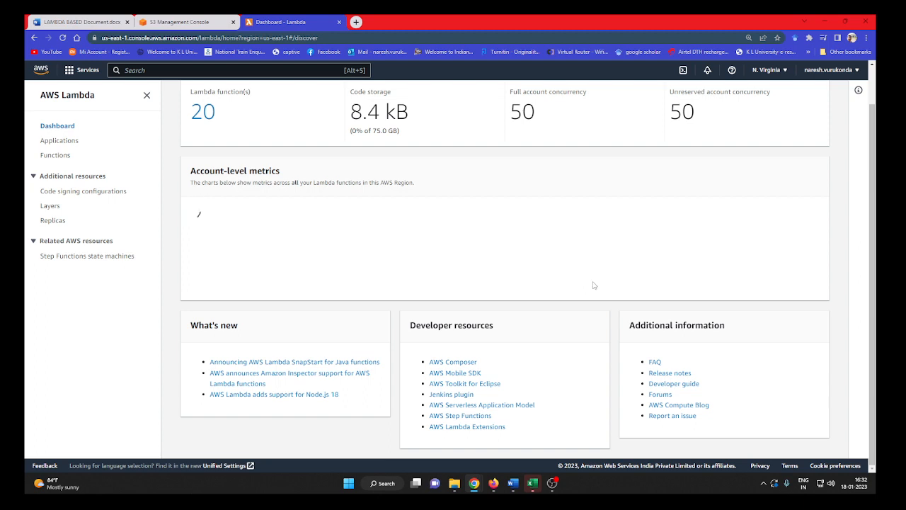
pyautogui.scroll(1, 500, 290)
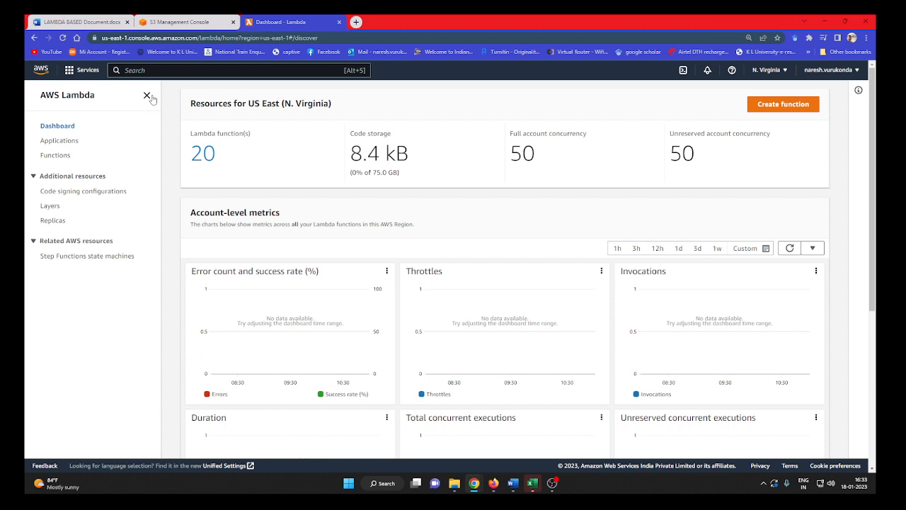
pyautogui.click(147, 95)
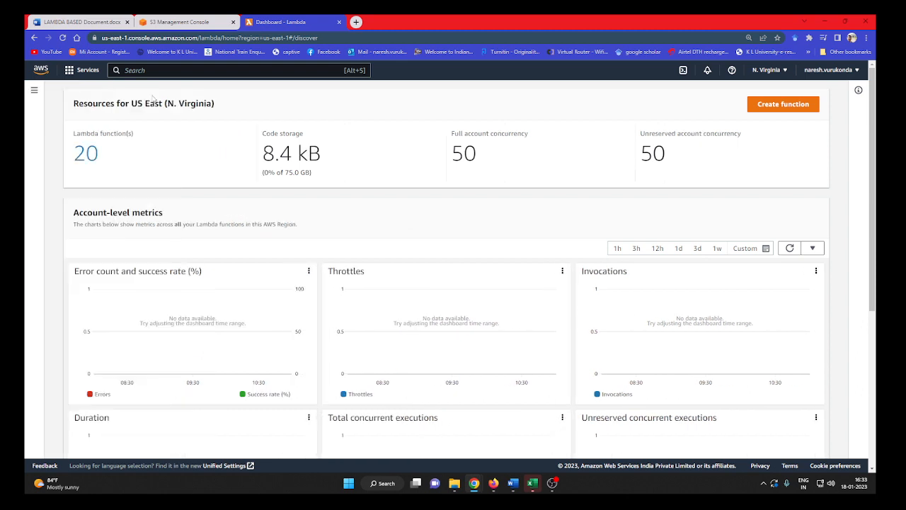
pyautogui.click(85, 155)
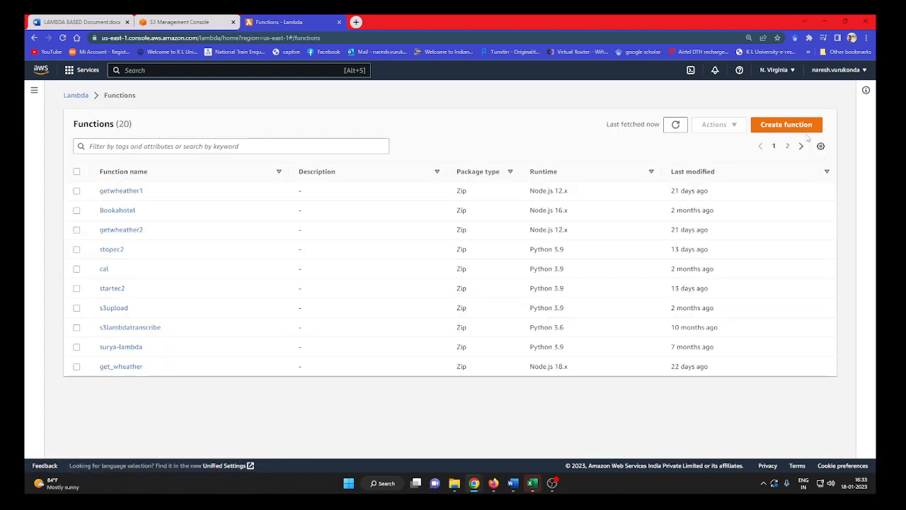
# Start a new function authored from scratch, named integrationlabdas3, with the Python 3.9 runtime.
pyautogui.click(803, 127)
pyautogui.click(147, 231)
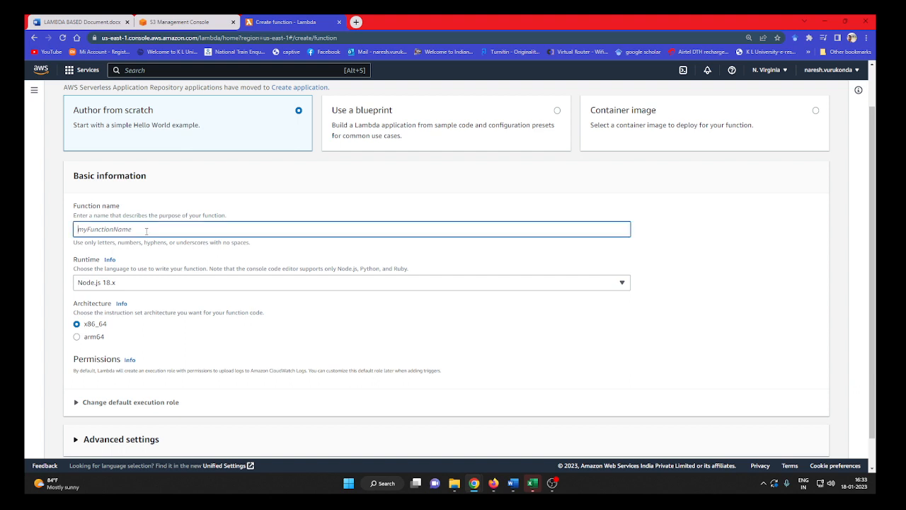
pyautogui.write('integrationlabdas3')
pyautogui.click(129, 282)
pyautogui.click(135, 188)
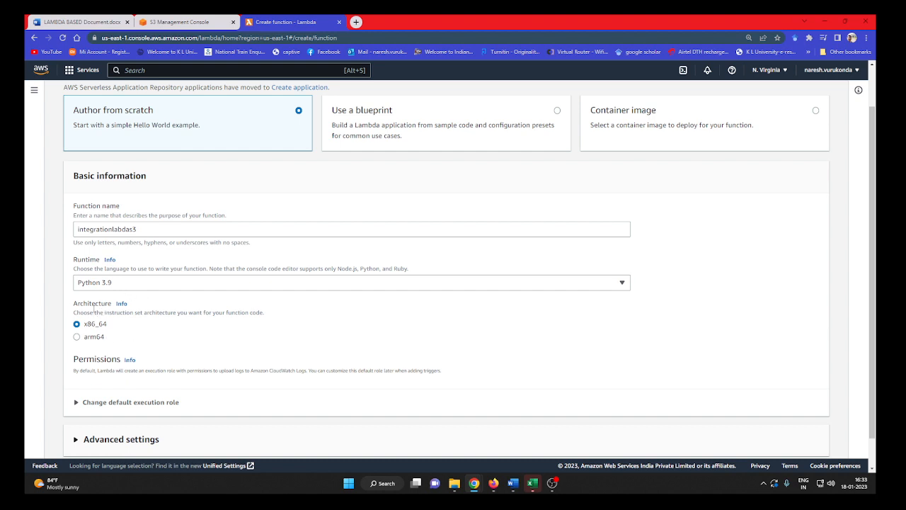
# Change the default execution role to a new role from AWS policy templates and enter a role name.
pyautogui.scroll(-1, 126, 359)
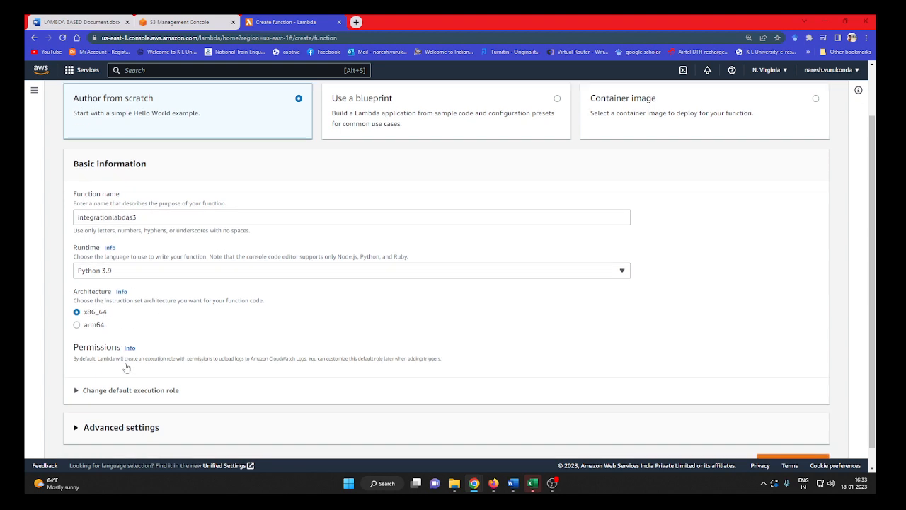
pyautogui.click(78, 369)
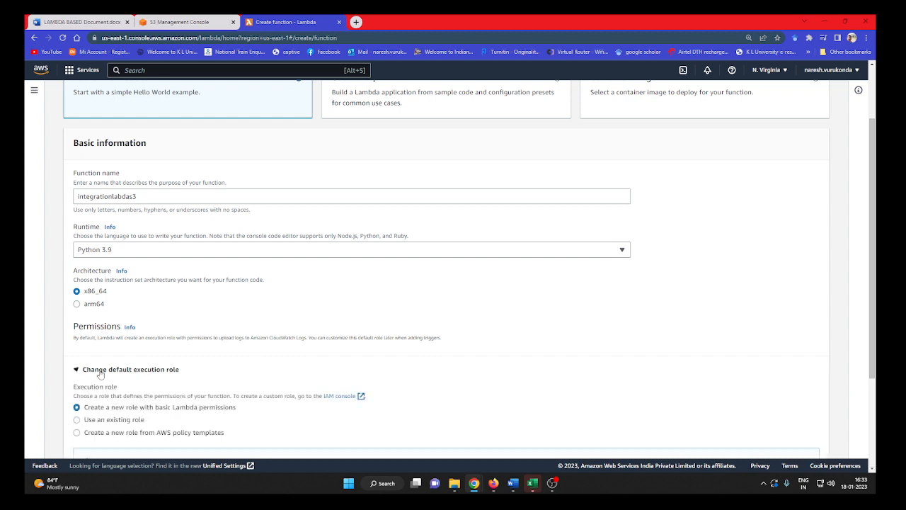
pyautogui.scroll(-2, 277, 341)
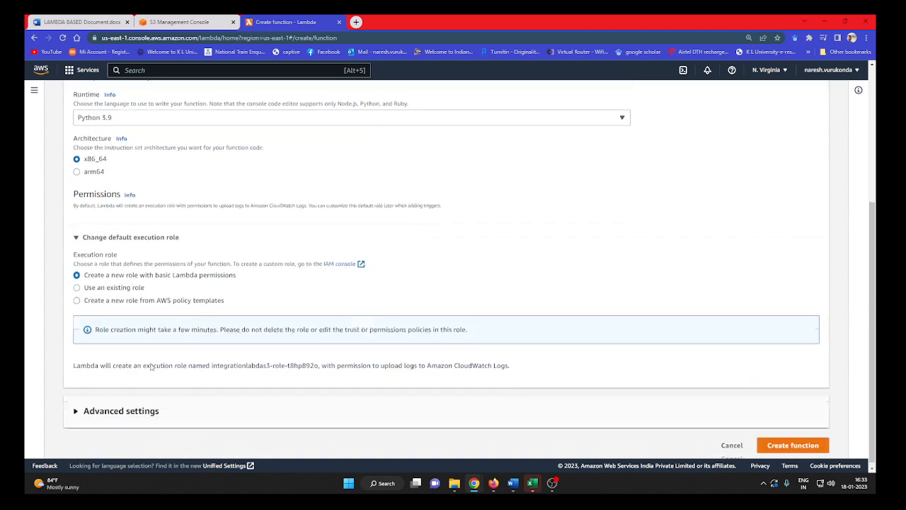
pyautogui.click(128, 300)
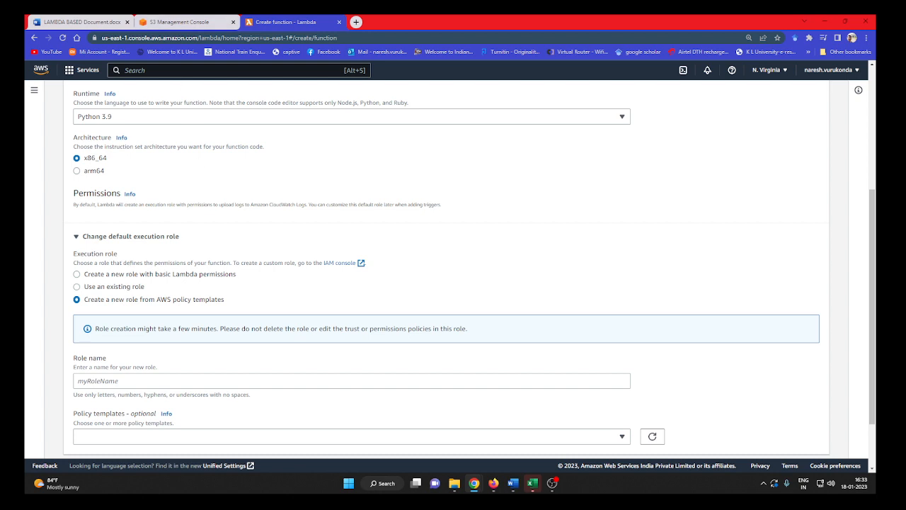
pyautogui.click(148, 276)
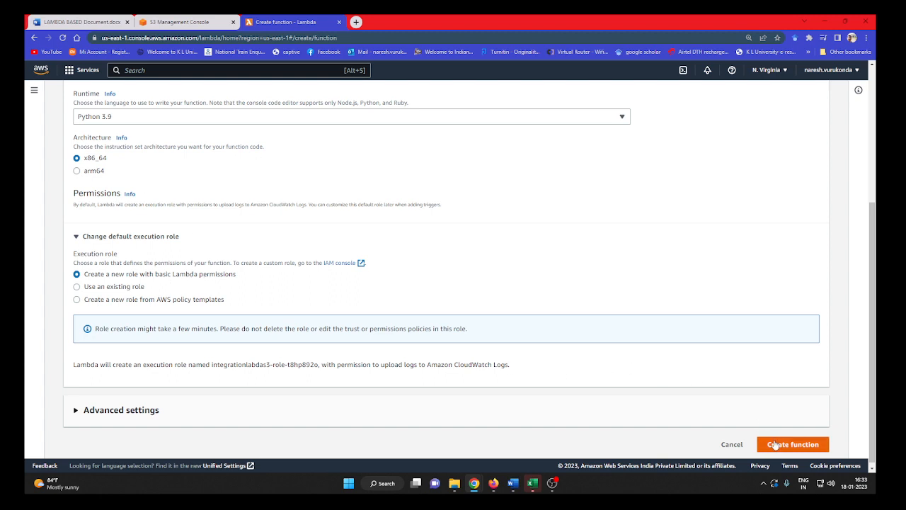
pyautogui.click(129, 301)
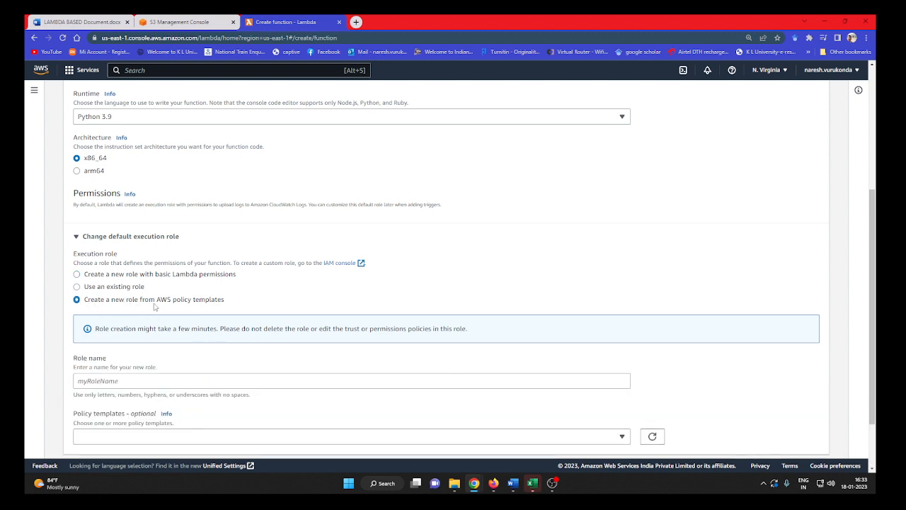
pyautogui.scroll(-1, 176, 347)
pyautogui.click(149, 311)
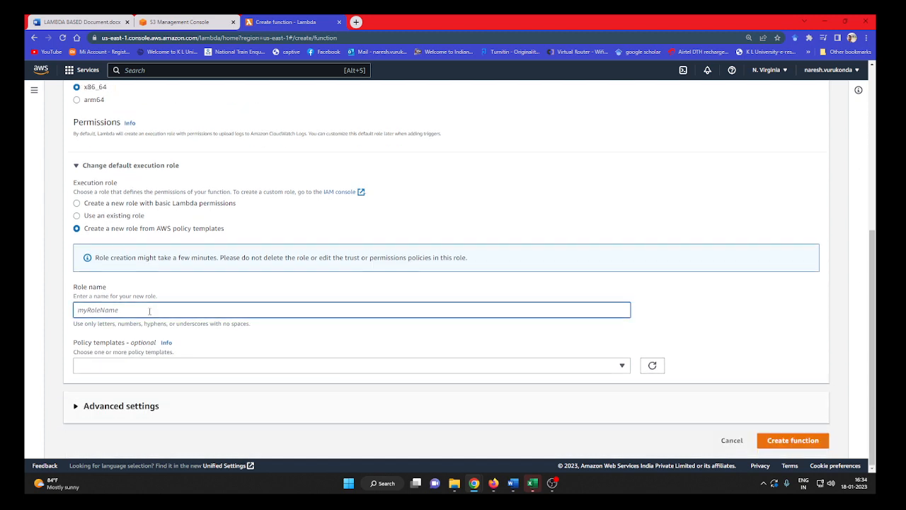
pyautogui.write('ing')
# Add the Amazon S3 object read-only permissions policy template to the role and create the function.
pyautogui.click(146, 365)
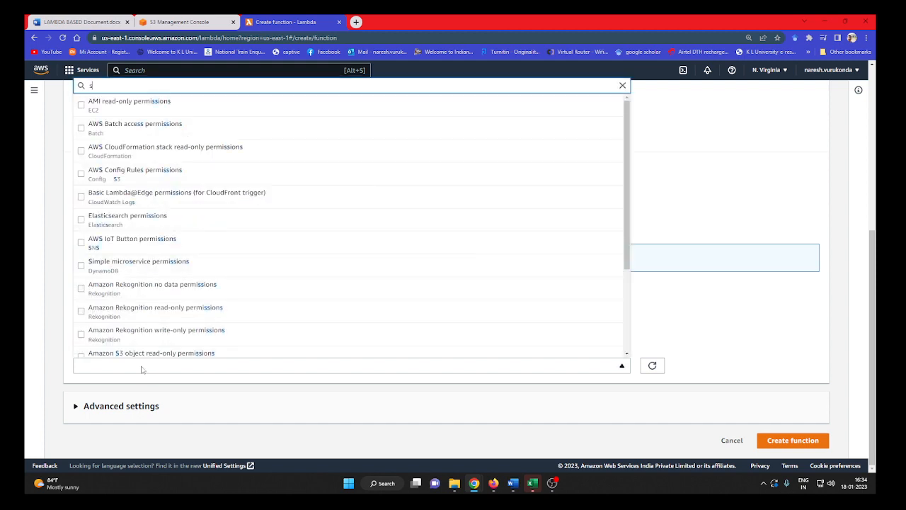
pyautogui.write('s3')
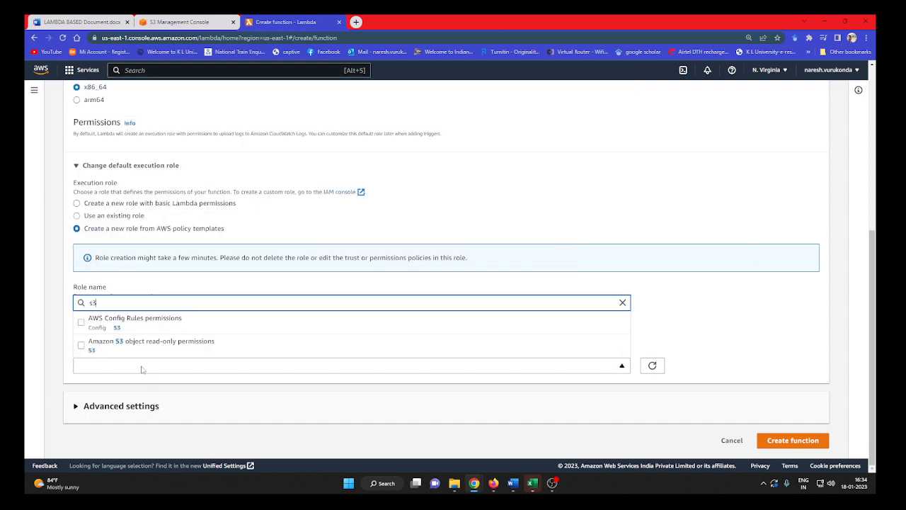
pyautogui.click(82, 347)
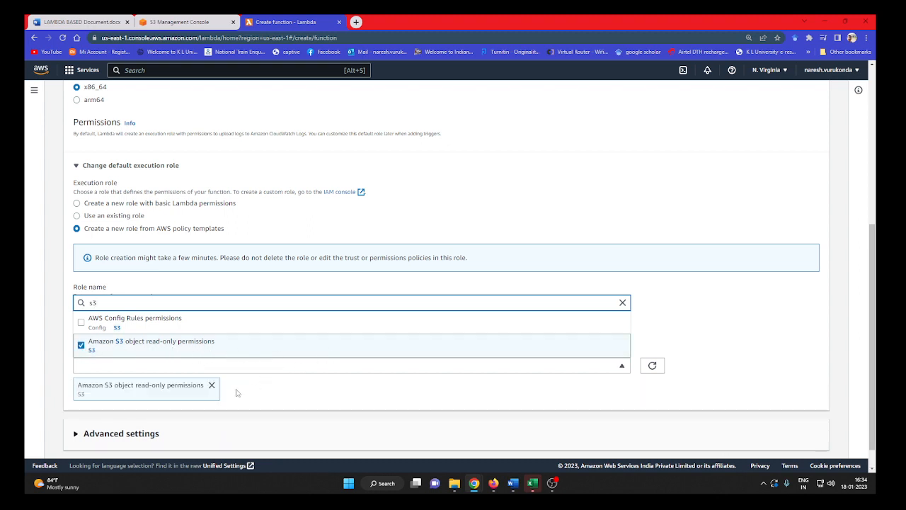
pyautogui.click(412, 388)
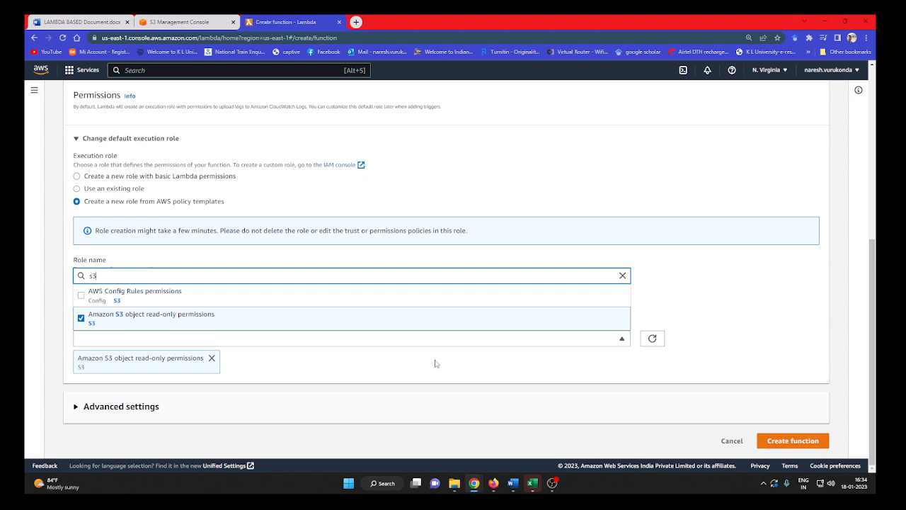
pyautogui.click(799, 446)
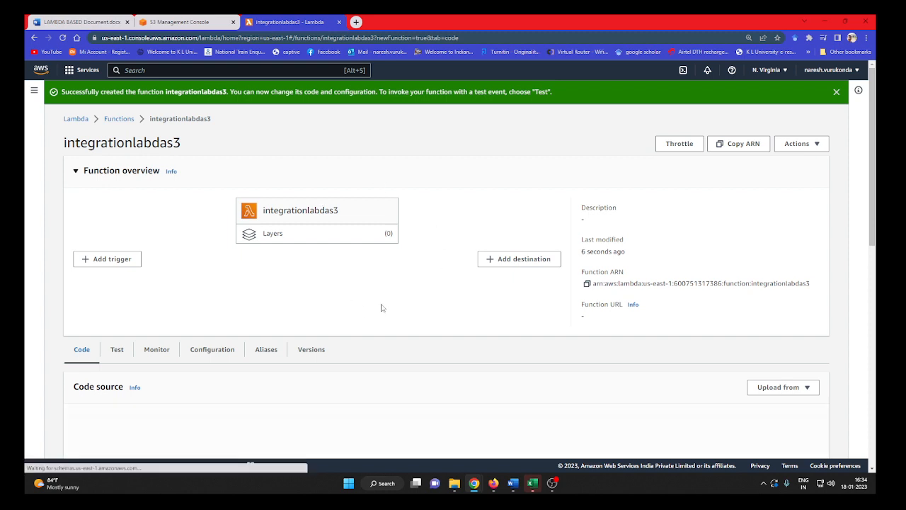
# Start adding a trigger to the integrationlabdas3 function and choose S3 as its source.
pyautogui.scroll(-2, 402, 301)
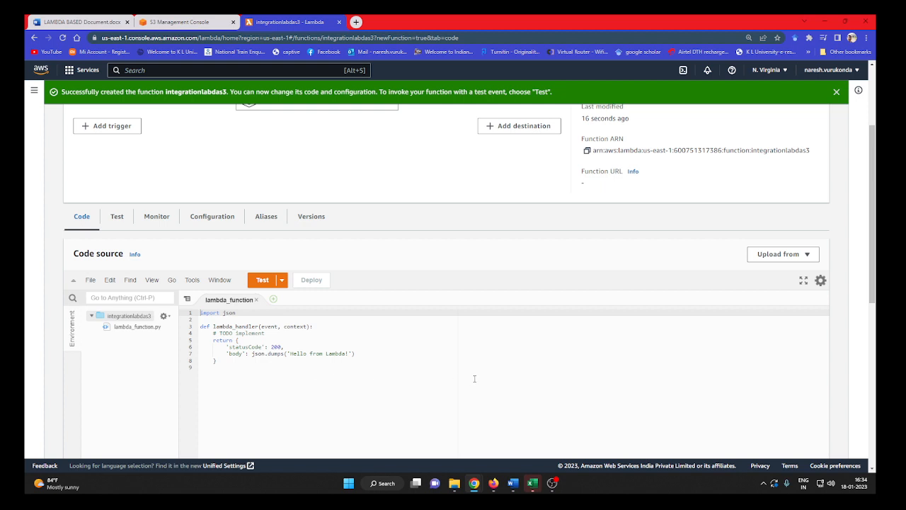
pyautogui.scroll(-1, 475, 379)
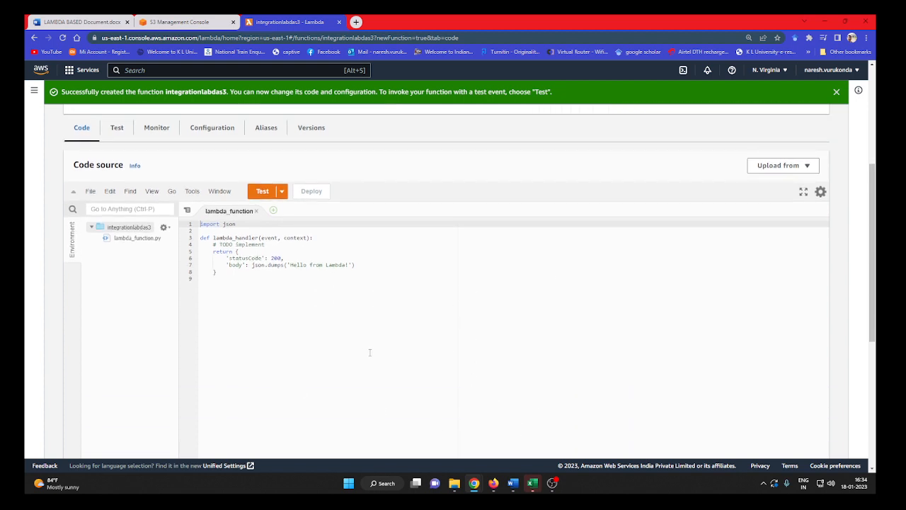
pyautogui.scroll(2, 407, 366)
pyautogui.scroll(1, 409, 366)
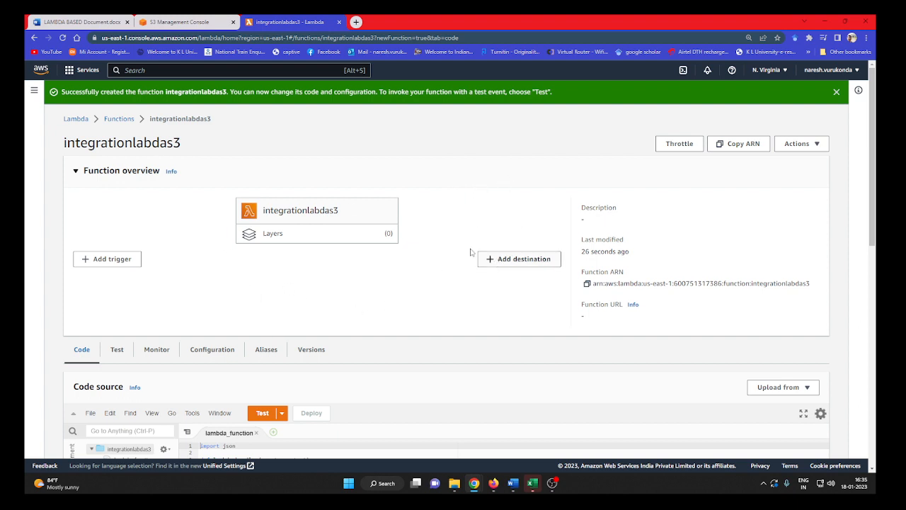
pyautogui.scroll(-1, 457, 266)
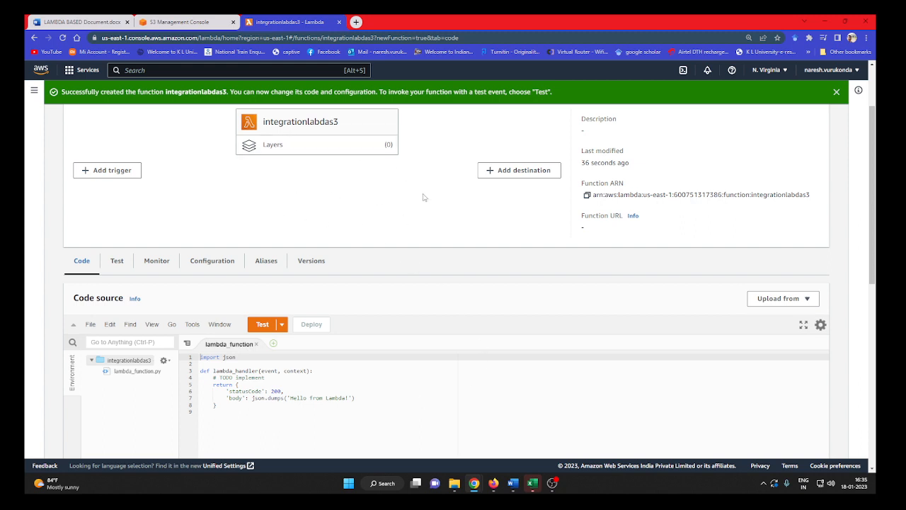
pyautogui.click(129, 177)
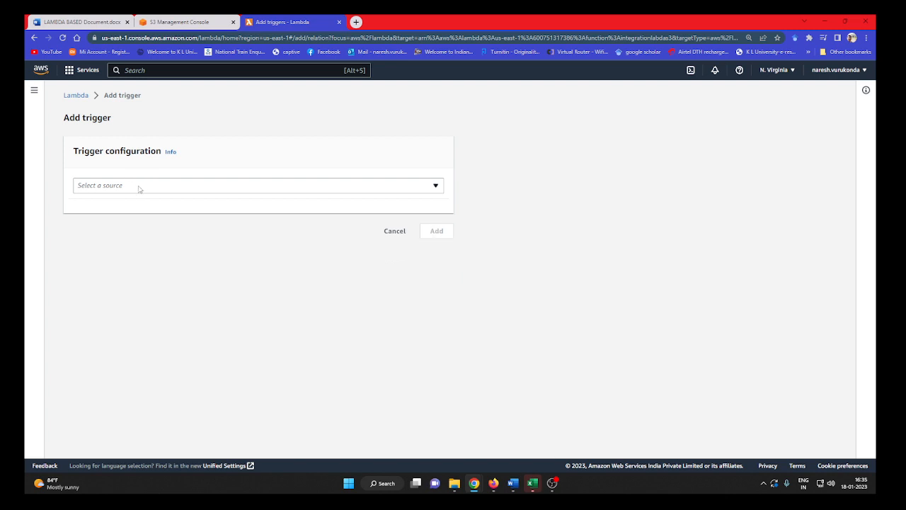
pyautogui.click(140, 185)
pyautogui.write('s3')
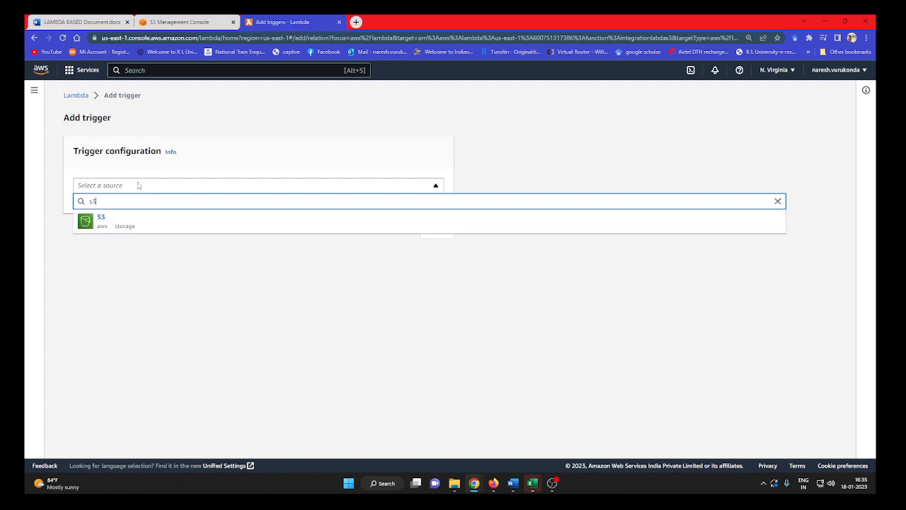
pyautogui.click(106, 219)
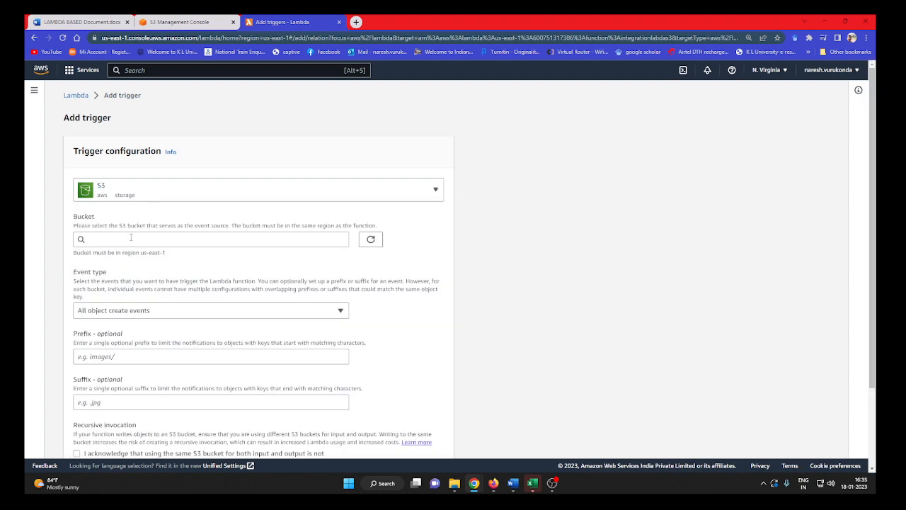
# Select the integrationlabmda bucket as the trigger's event source, with All object create events as the event type.
pyautogui.click(131, 239)
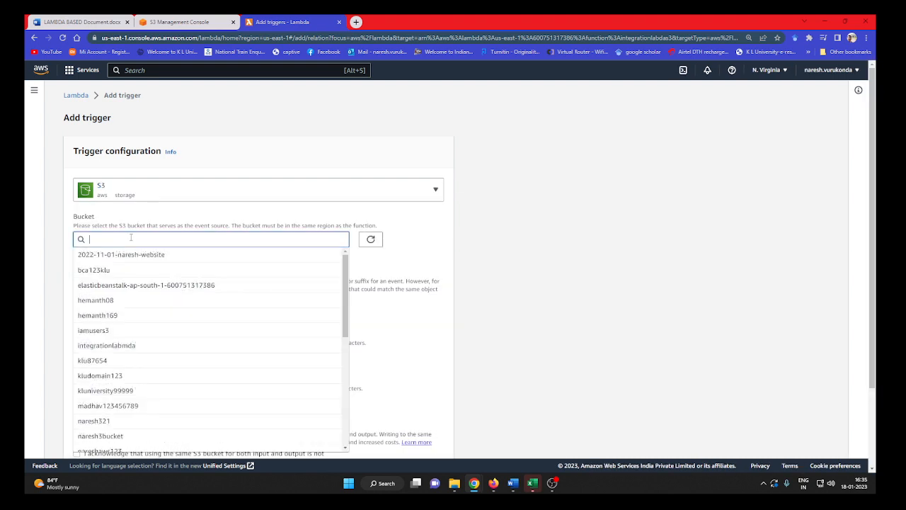
pyautogui.click(131, 347)
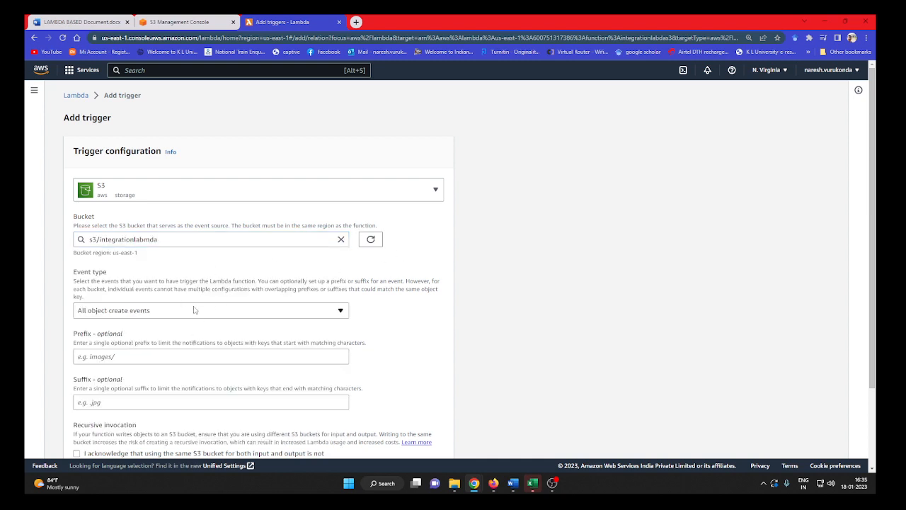
pyautogui.click(182, 313)
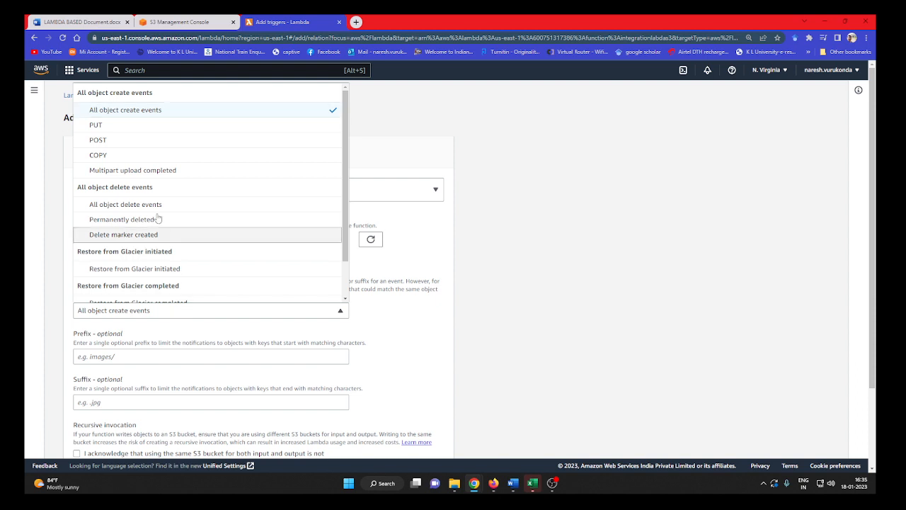
pyautogui.click(157, 112)
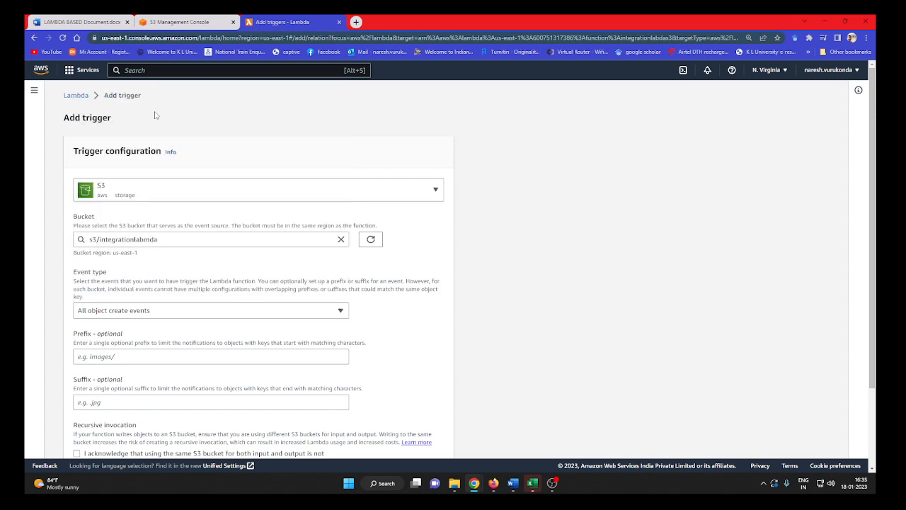
# Acknowledge the recursive invocation notice and add the trigger, leaving prefix and suffix empty.
pyautogui.scroll(-2, 106, 237)
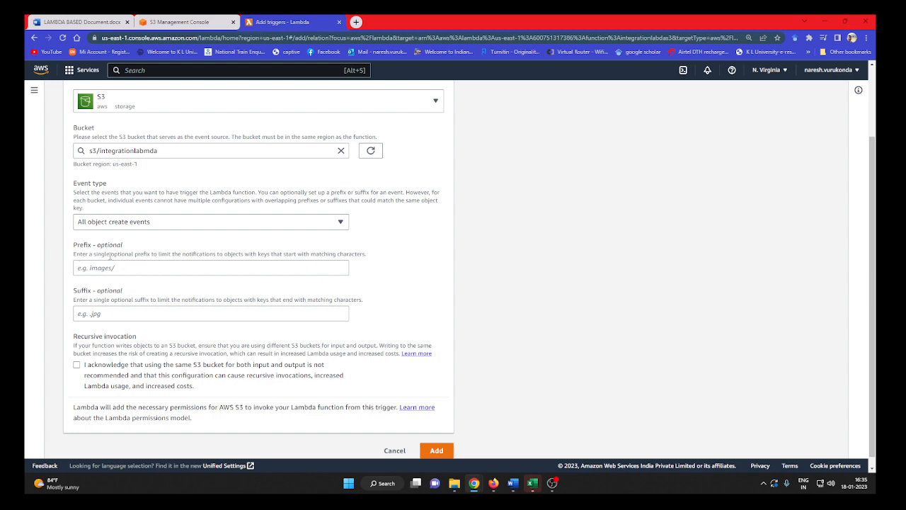
pyautogui.scroll(-1, 368, 318)
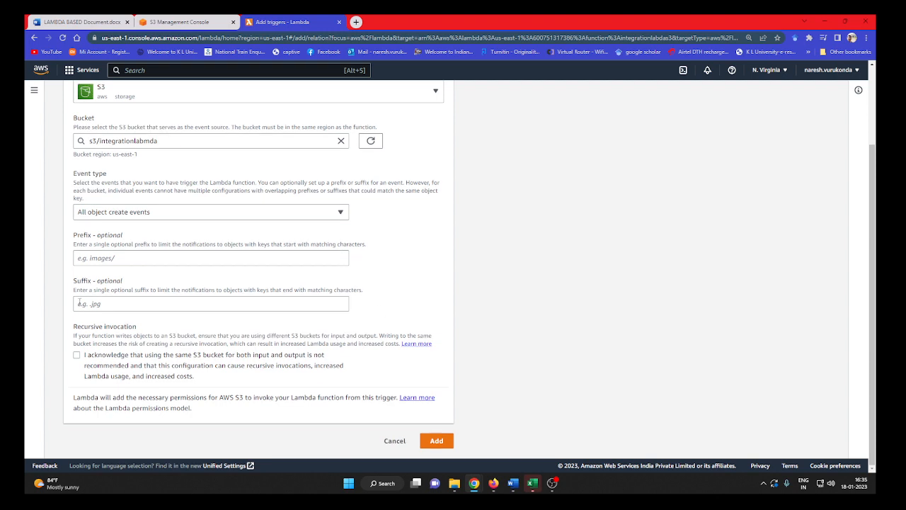
pyautogui.click(77, 355)
pyautogui.click(436, 441)
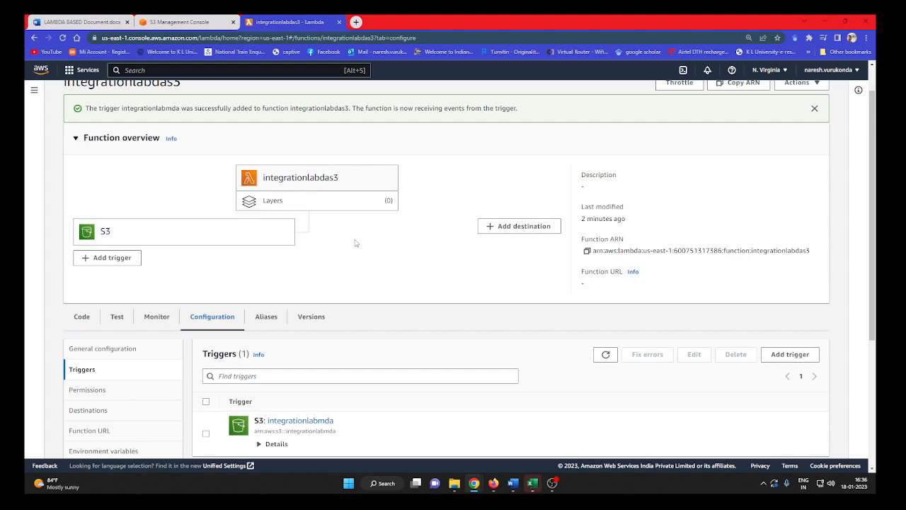
# Switch to the S3 console and examine the event notifications in the integrationlabmda bucket's properties.
pyautogui.scroll(-1, 356, 243)
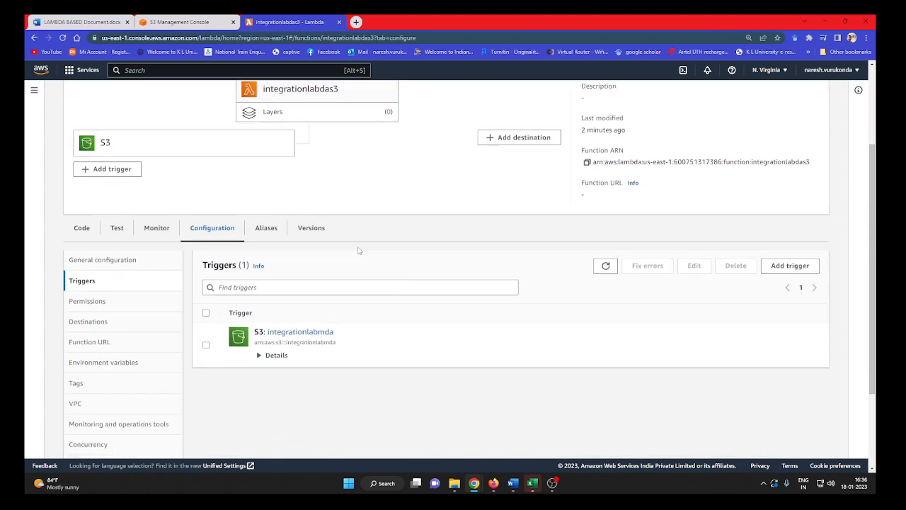
pyautogui.click(195, 26)
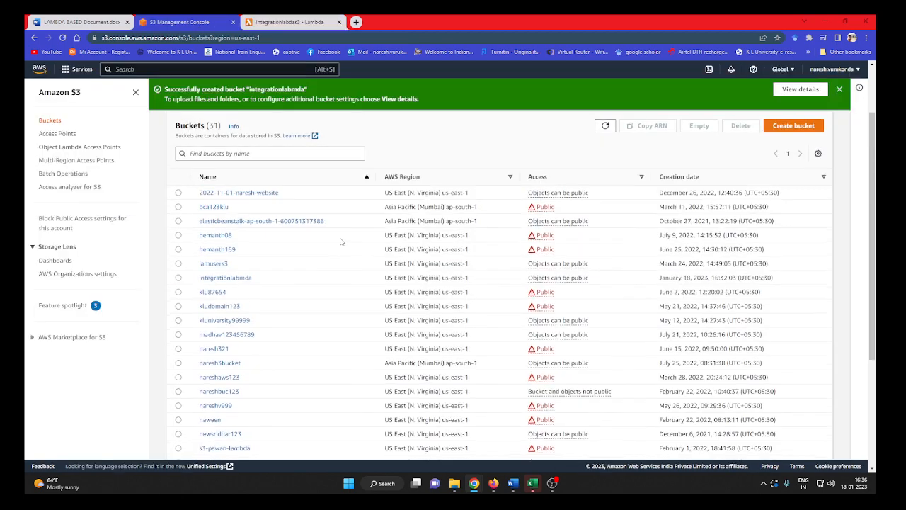
pyautogui.click(218, 357)
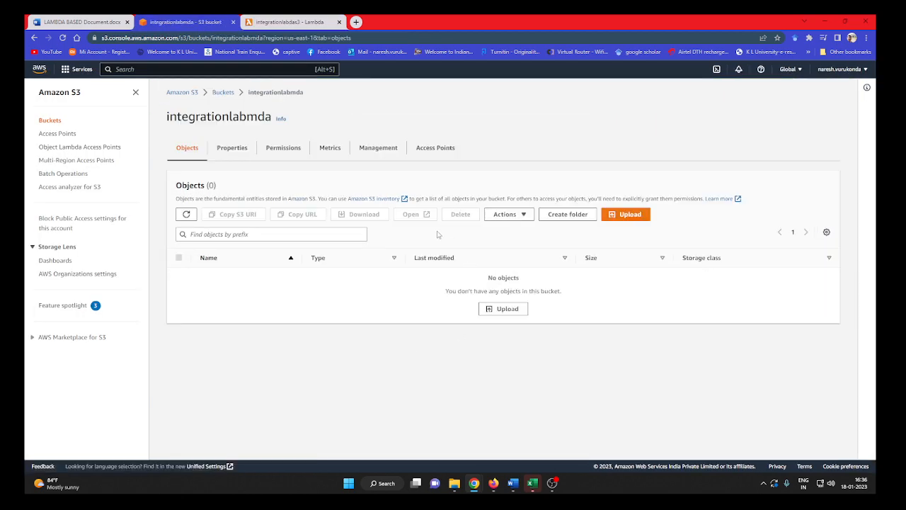
pyautogui.click(238, 151)
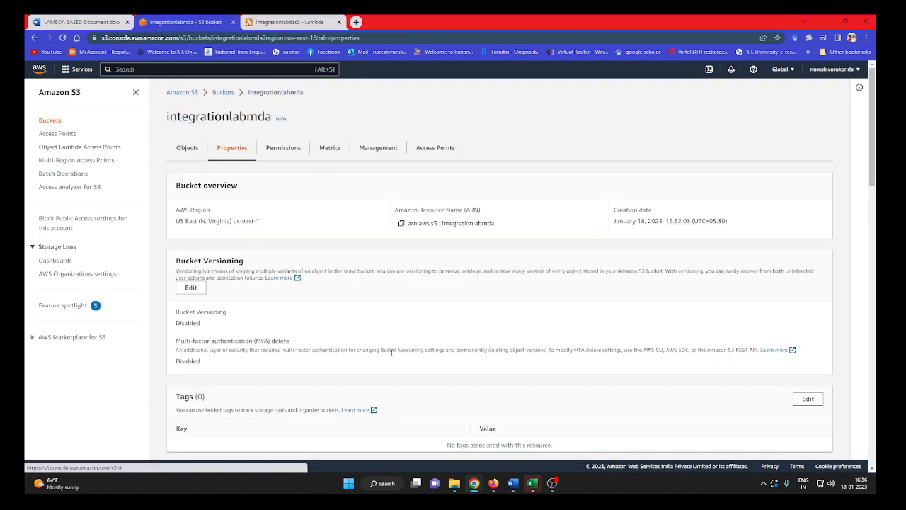
pyautogui.scroll(-5, 394, 360)
pyautogui.scroll(-8, 394, 361)
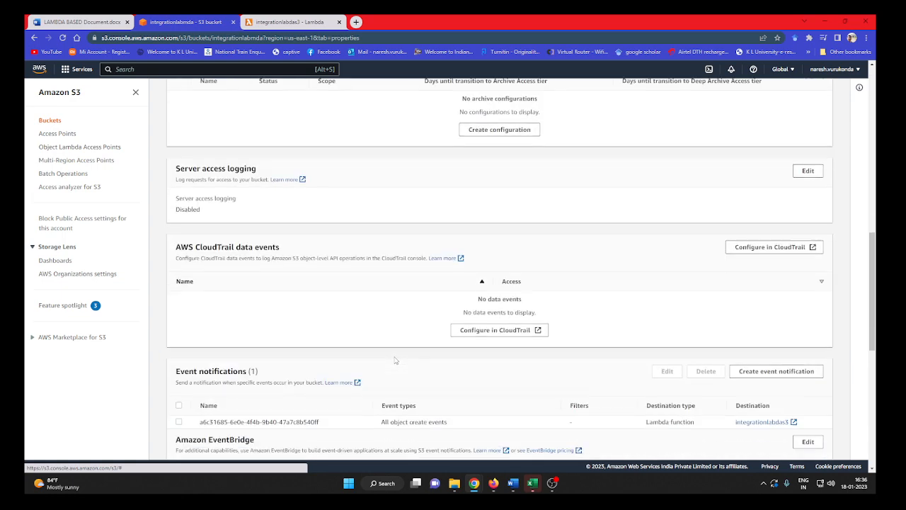
pyautogui.scroll(-1, 396, 359)
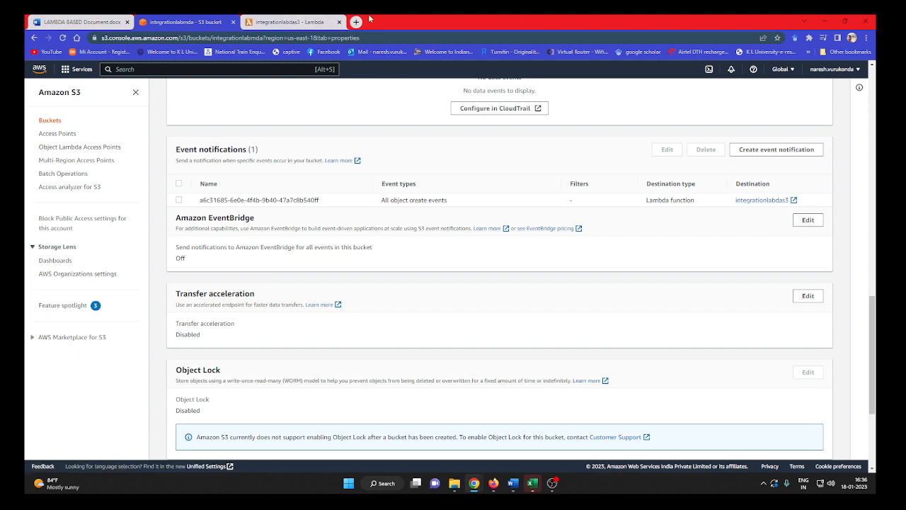
# Compare the function's trigger configuration with the bucket's event notification, and return to the bucket's object list.
pyautogui.click(290, 22)
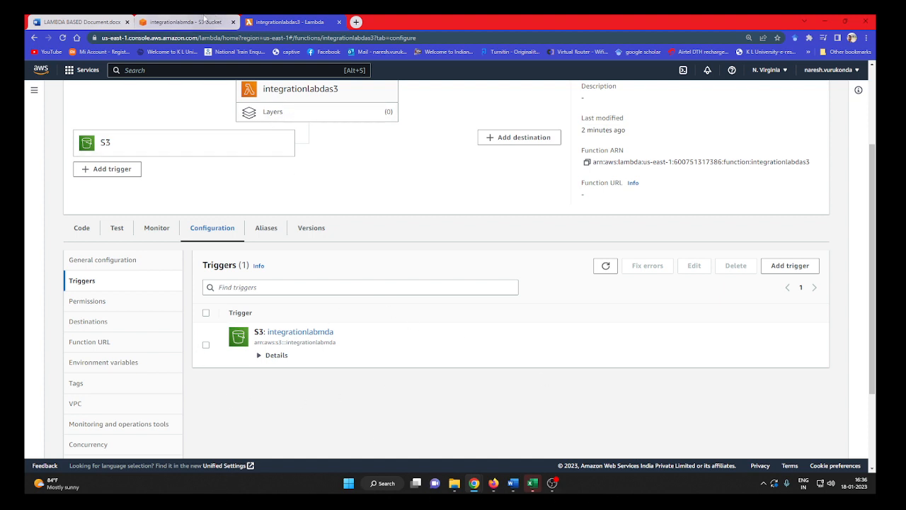
pyautogui.moveTo(202, 17)
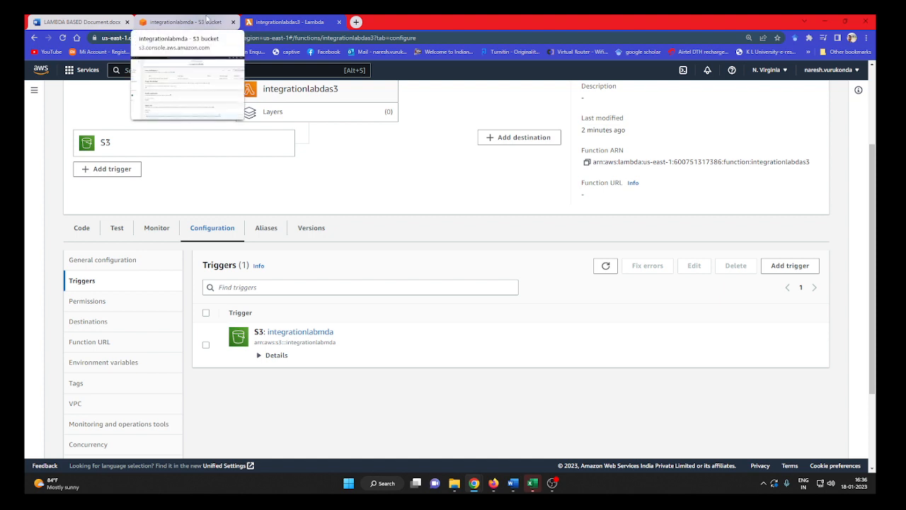
pyautogui.click(206, 17)
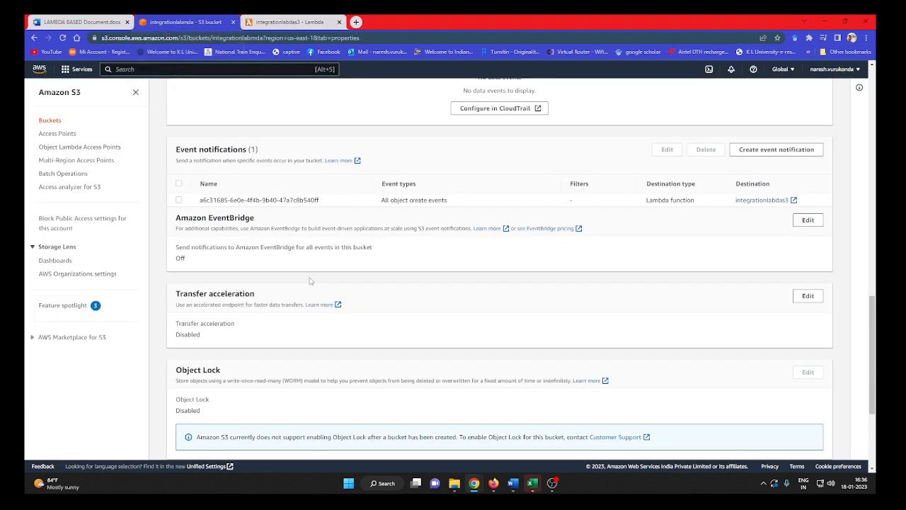
pyautogui.scroll(6, 323, 299)
pyautogui.scroll(6, 282, 162)
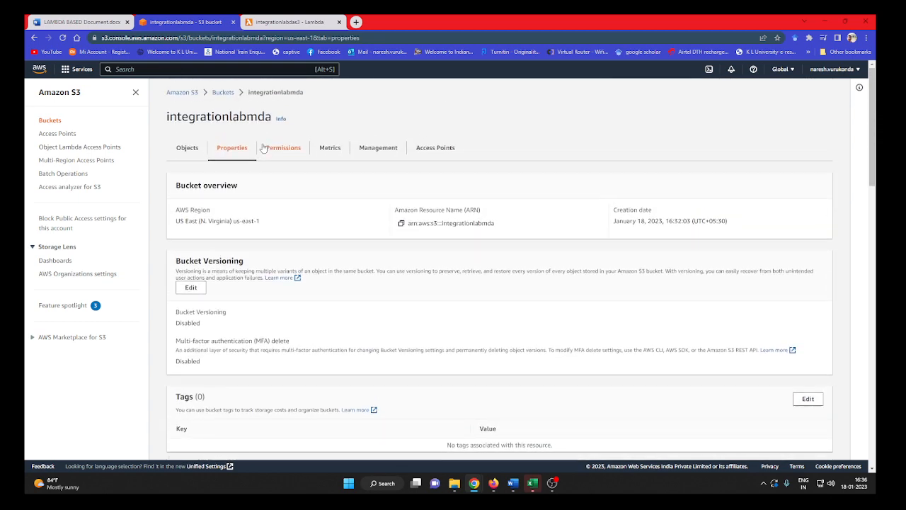
pyautogui.click(187, 148)
# Switch back to the Lambda function and check its source code and CloudWatch logs.
pyautogui.click(292, 22)
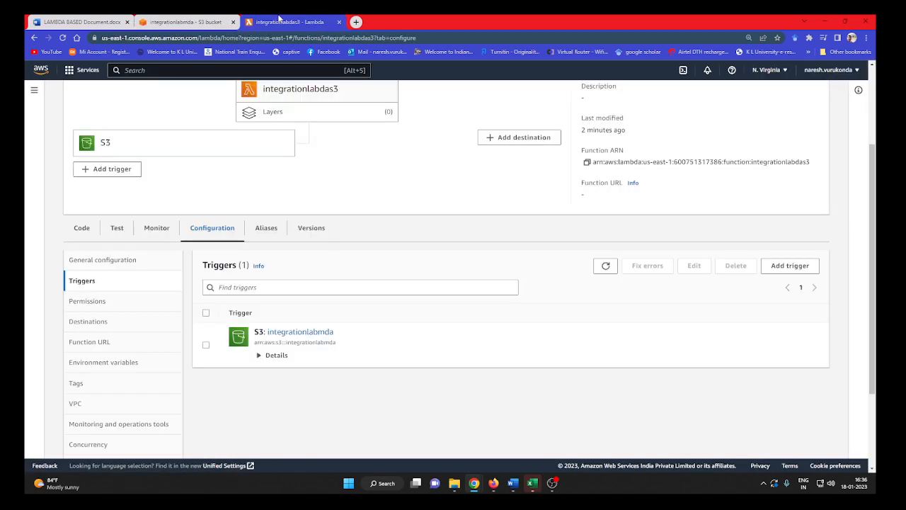
pyautogui.click(82, 228)
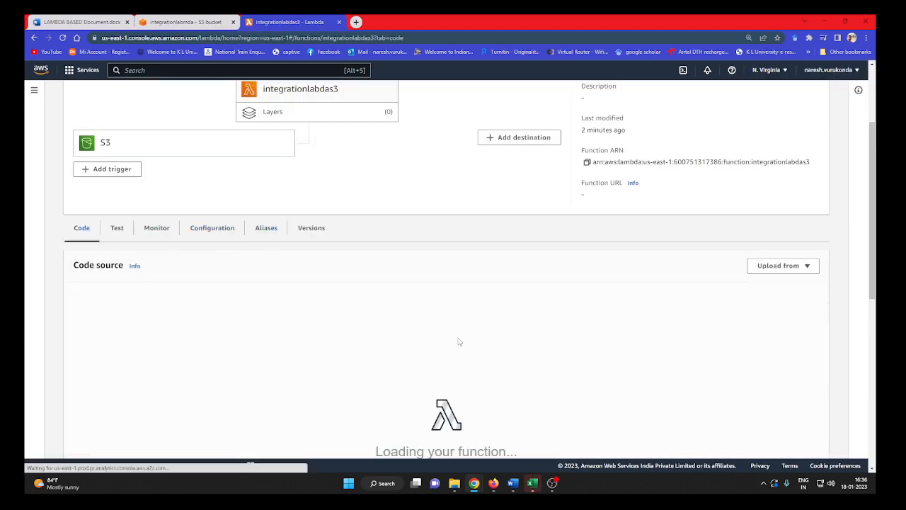
pyautogui.click(157, 228)
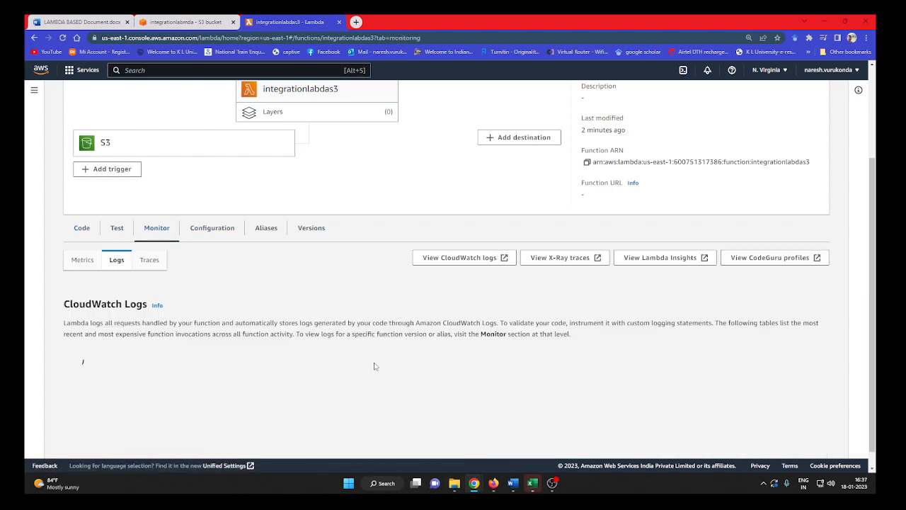
pyautogui.scroll(2, 447, 341)
pyautogui.scroll(-1, 229, 337)
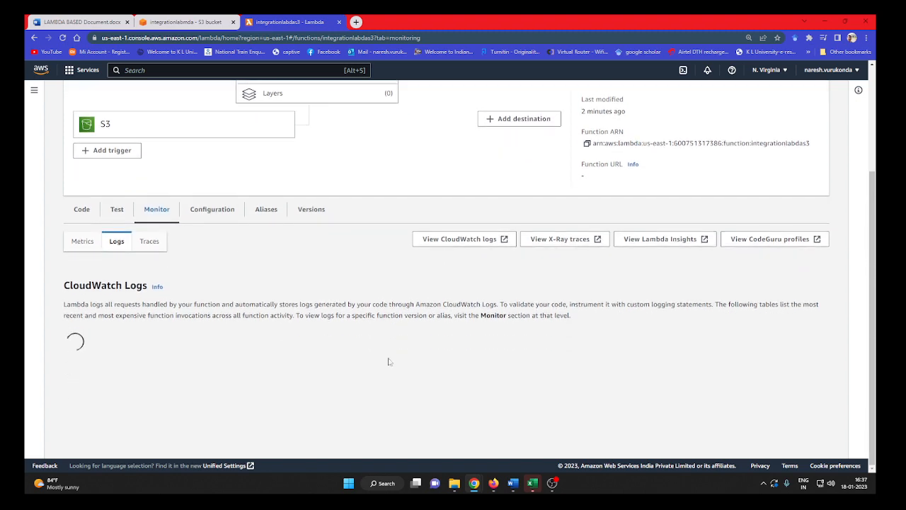
# Switch to the LAMBDA BASED Document in Word and copy the full Python handler code for the S3 integration.
pyautogui.click(80, 22)
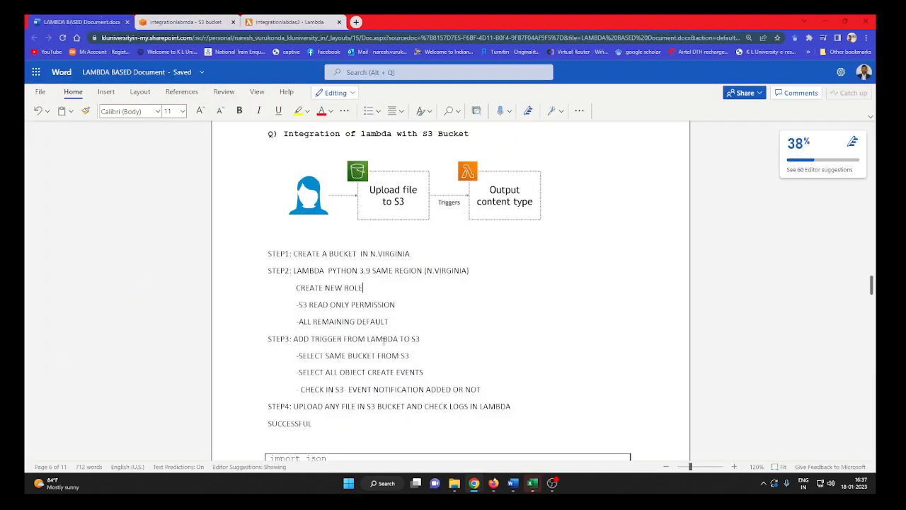
pyautogui.scroll(-3, 448, 376)
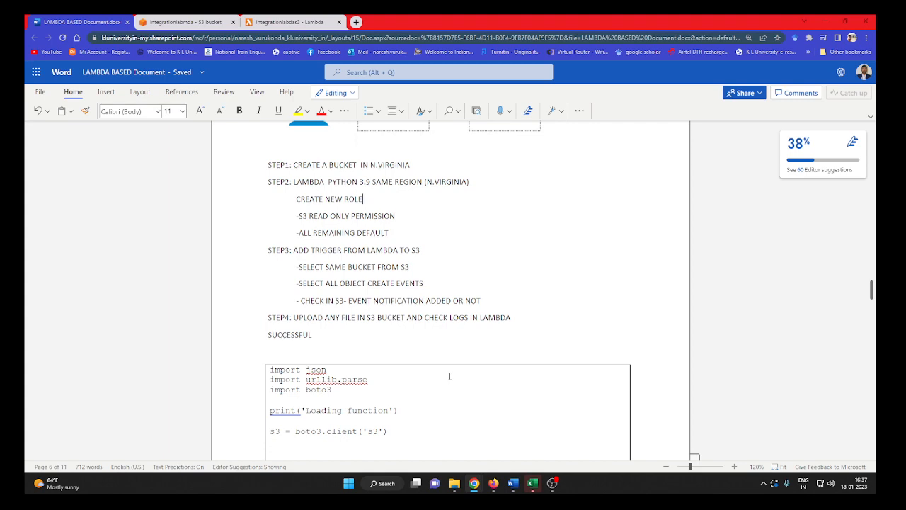
pyautogui.scroll(-5, 449, 376)
pyautogui.scroll(-1, 454, 377)
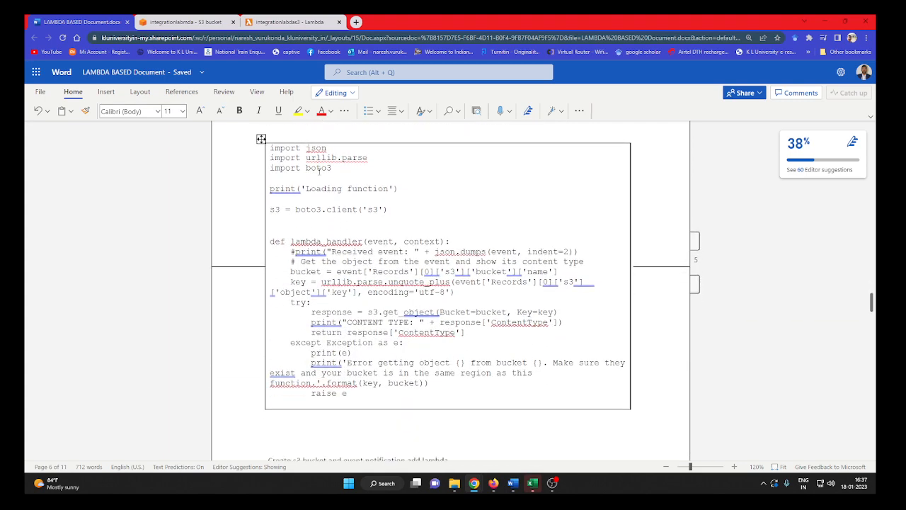
pyautogui.moveTo(270, 149); pyautogui.dragTo(354, 399)
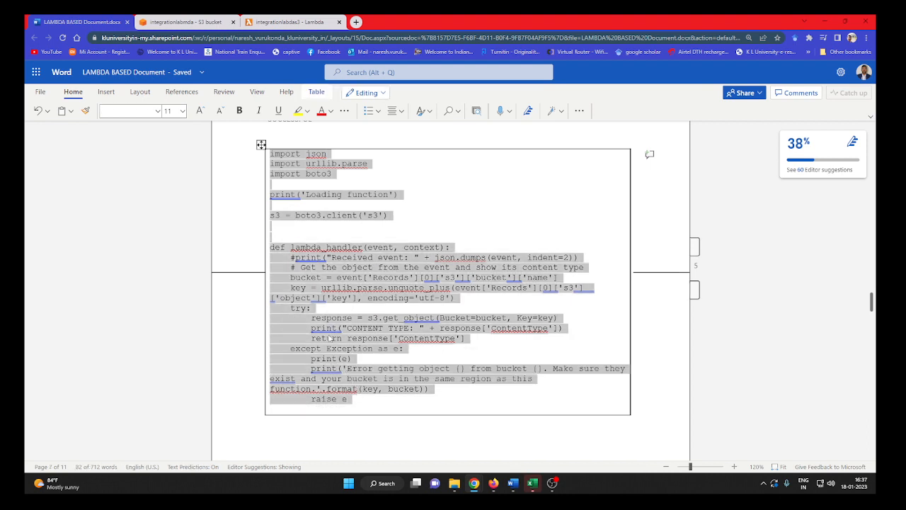
pyautogui.rightClick(328, 270)
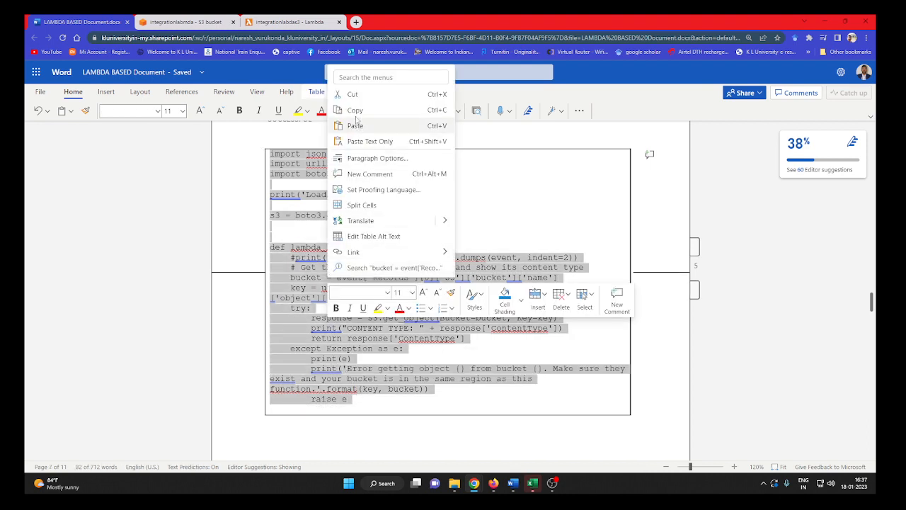
pyautogui.click(343, 105)
# Switch to the Lambda function and replace the default code in lambda_function with the copied S3 handler code.
pyautogui.click(290, 22)
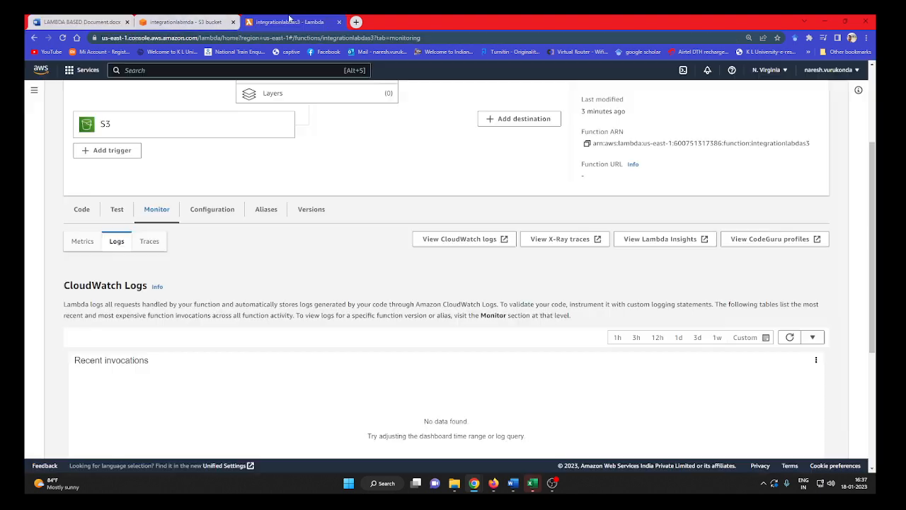
pyautogui.click(81, 209)
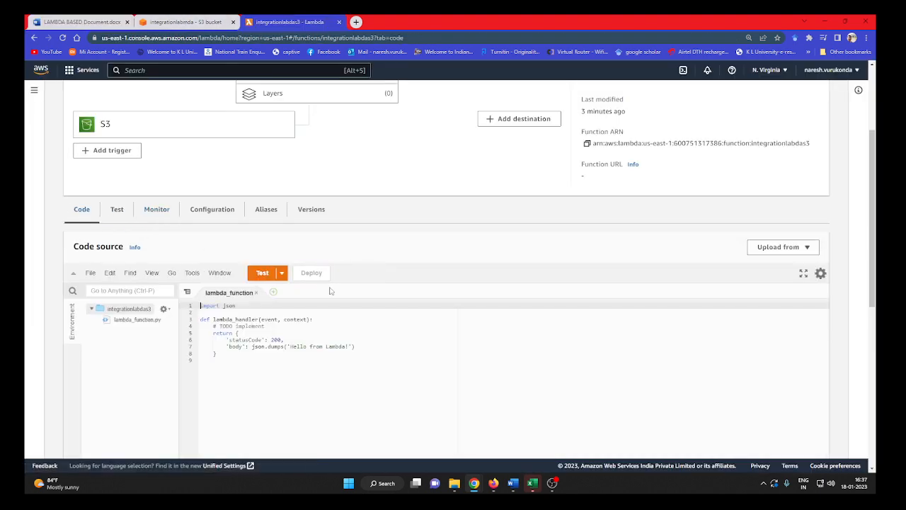
pyautogui.scroll(-1, 233, 284)
pyautogui.moveTo(232, 277); pyautogui.dragTo(201, 216)
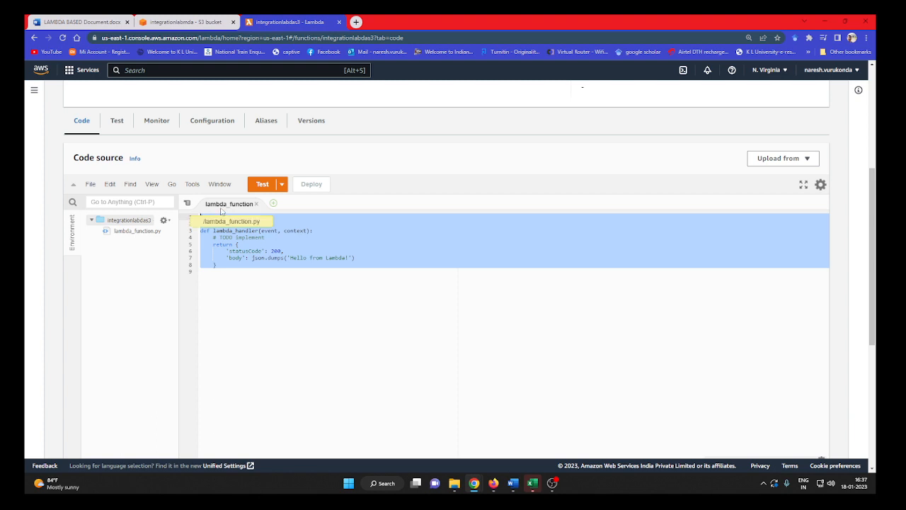
pyautogui.hotkey('ctrl', 'v')
pyautogui.scroll(1, 363, 326)
pyautogui.scroll(-1, 266, 299)
pyautogui.scroll(1, 340, 330)
pyautogui.scroll(2, 469, 259)
pyautogui.scroll(-4, 473, 276)
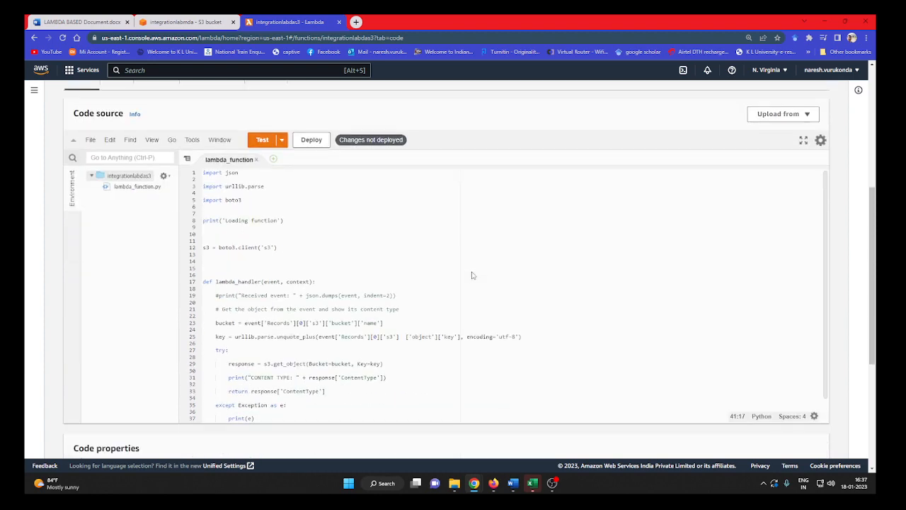
pyautogui.scroll(1, 307, 226)
pyautogui.click(293, 249)
# Check the Word document and the S3 bucket's object list, and review the pasted lambda_handler code in the Lambda function.
pyautogui.click(106, 20)
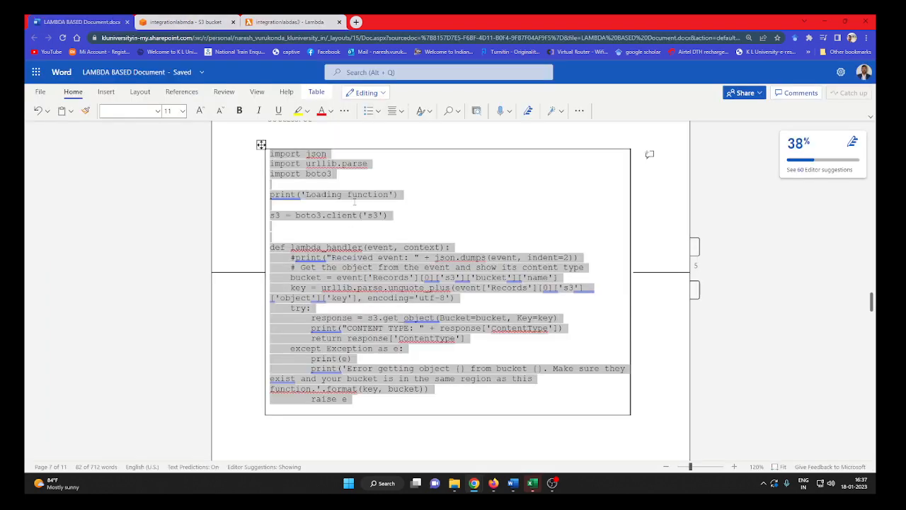
pyautogui.click(201, 19)
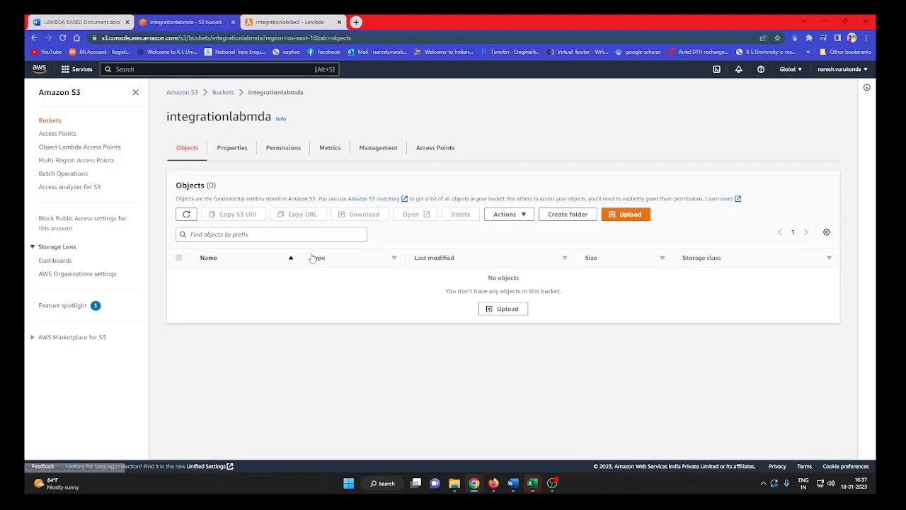
pyautogui.click(259, 19)
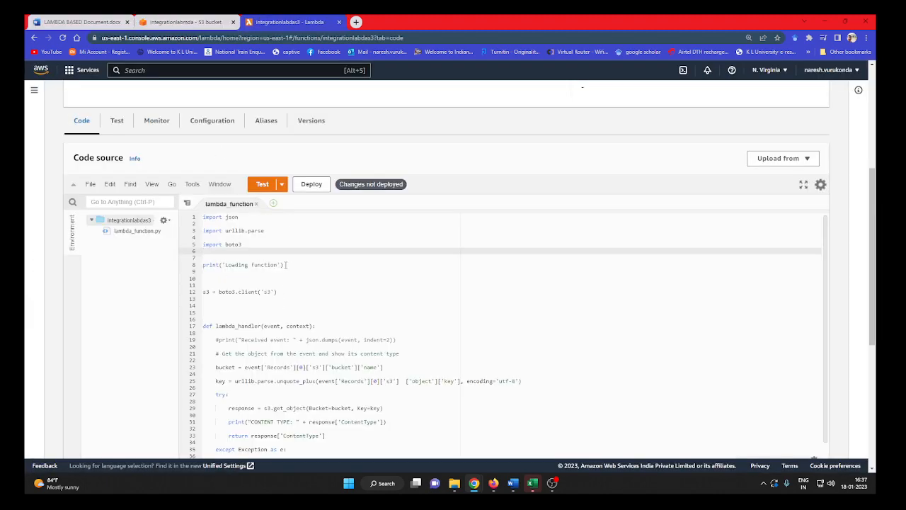
pyautogui.scroll(-2, 274, 328)
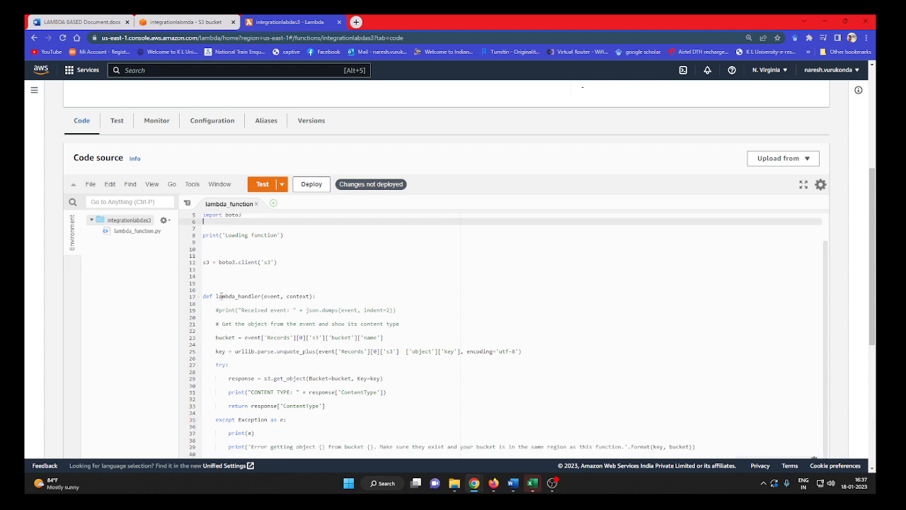
pyautogui.moveTo(216, 296); pyautogui.dragTo(313, 297)
pyautogui.scroll(-2, 381, 310)
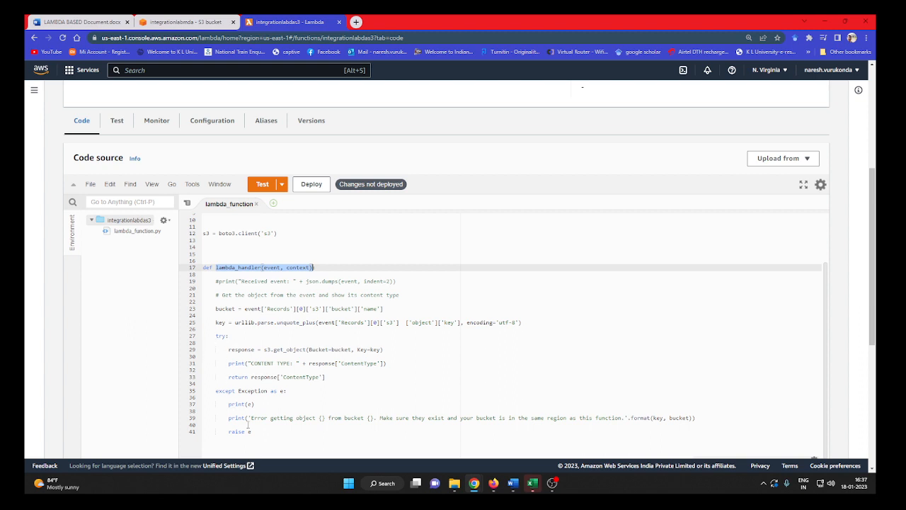
pyautogui.scroll(-1, 248, 425)
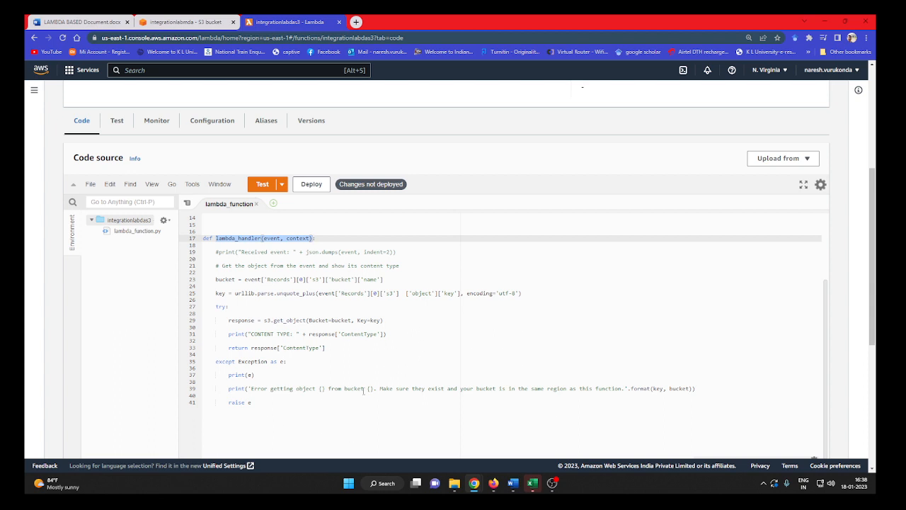
pyautogui.scroll(-2, 364, 381)
pyautogui.scroll(5, 368, 410)
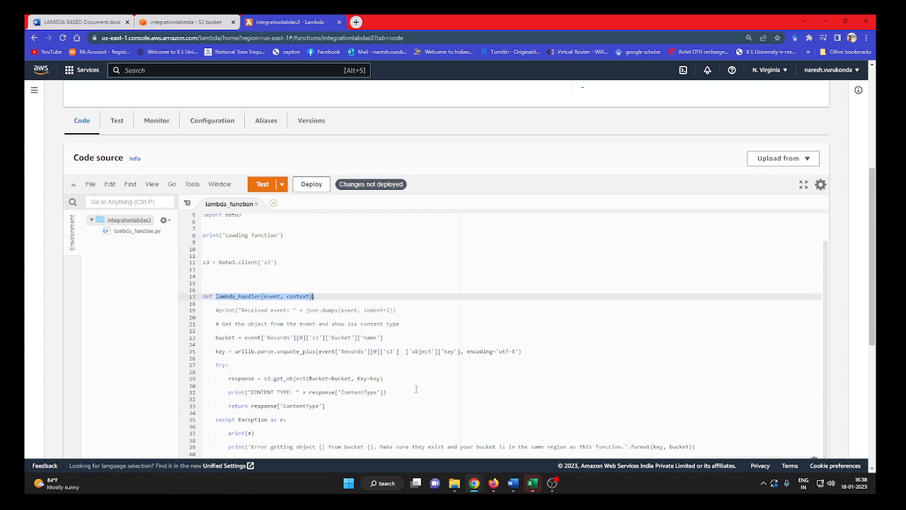
# Deploy the updated handler code to the integrationlabdas3 function.
pyautogui.scroll(3, 416, 388)
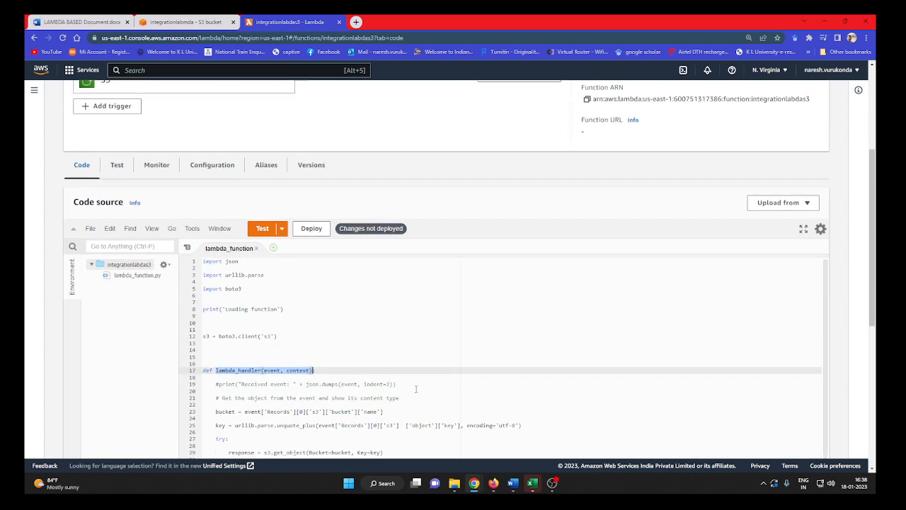
pyautogui.click(322, 228)
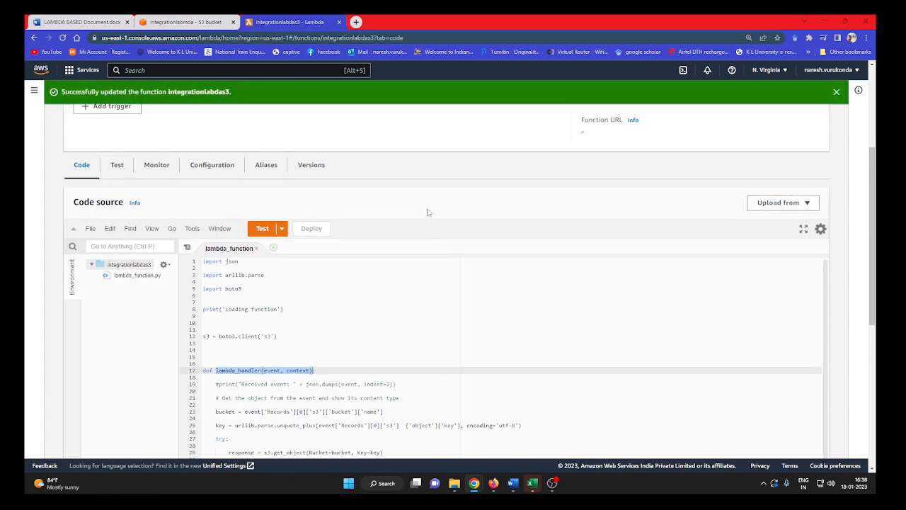
pyautogui.scroll(-3, 360, 316)
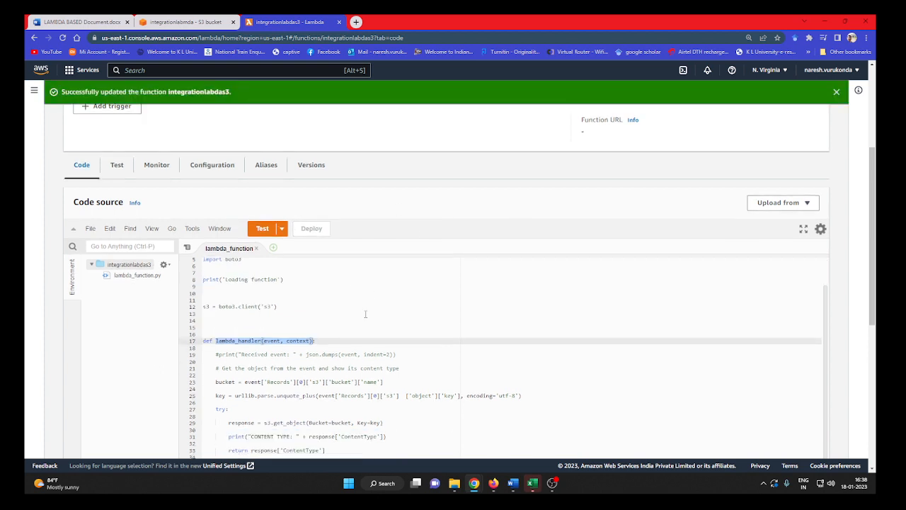
# Create and save a private test event named integrationlambdas3 based on the hello-world template.
pyautogui.click(262, 229)
pyautogui.click(283, 222)
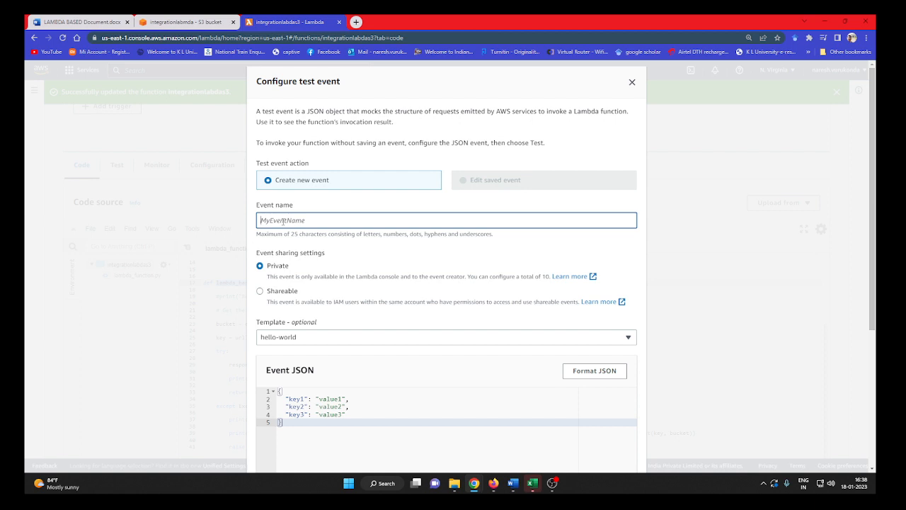
pyautogui.write('tegrationlambdas3')
pyautogui.scroll(-2, 505, 296)
pyautogui.scroll(-2, 362, 358)
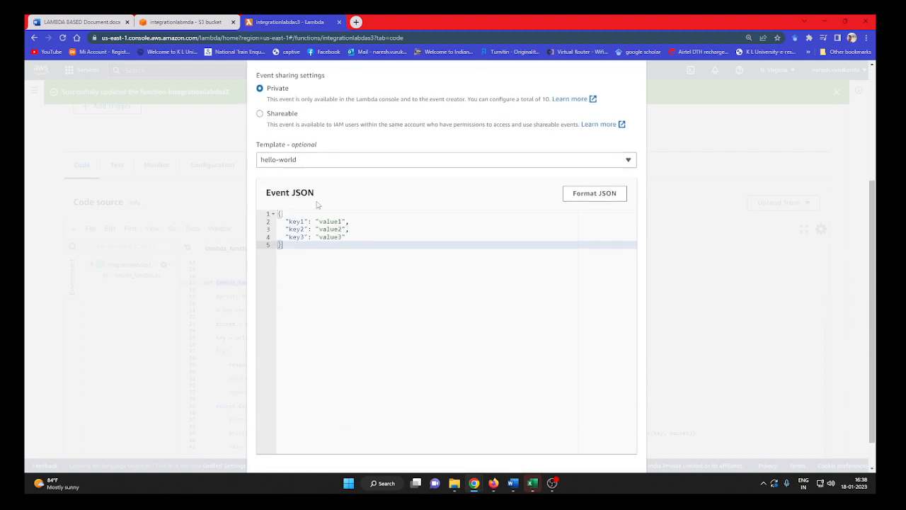
pyautogui.scroll(-1, 326, 228)
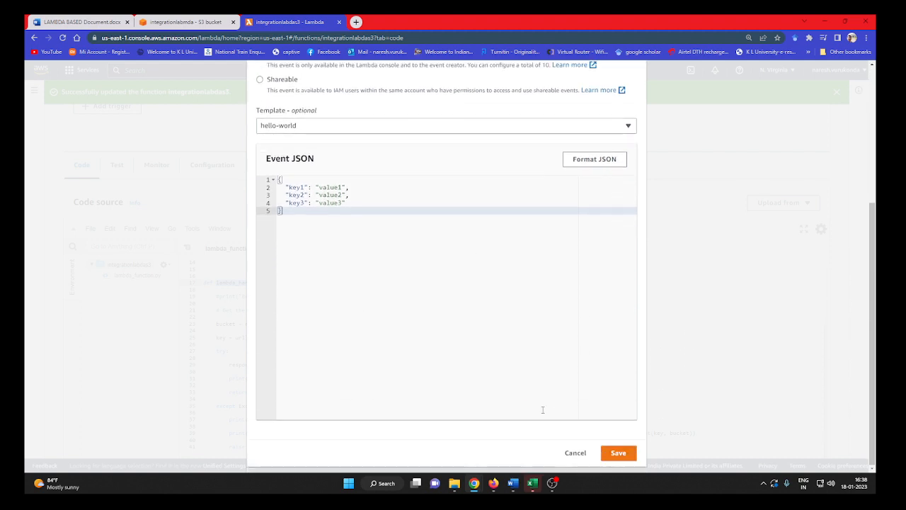
pyautogui.click(618, 453)
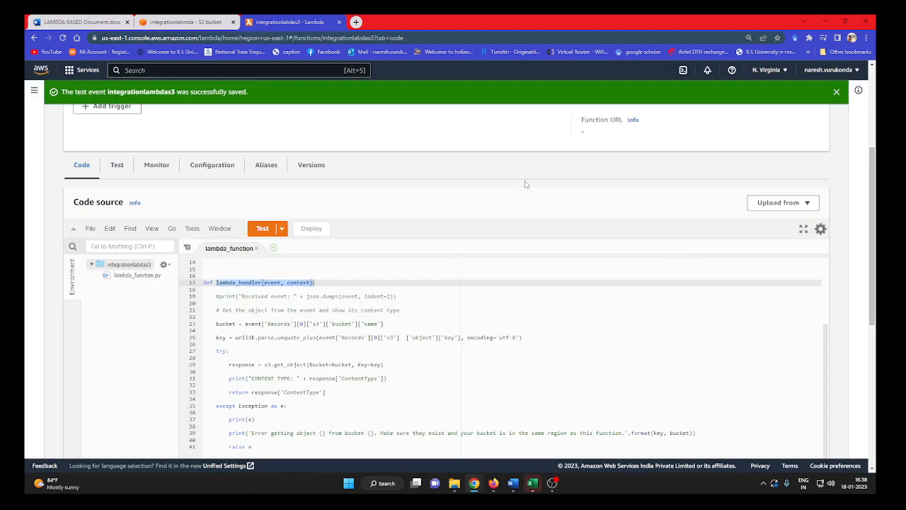
# Run the function with the saved test event and check its recent invocations in the CloudWatch logs.
pyautogui.click(263, 229)
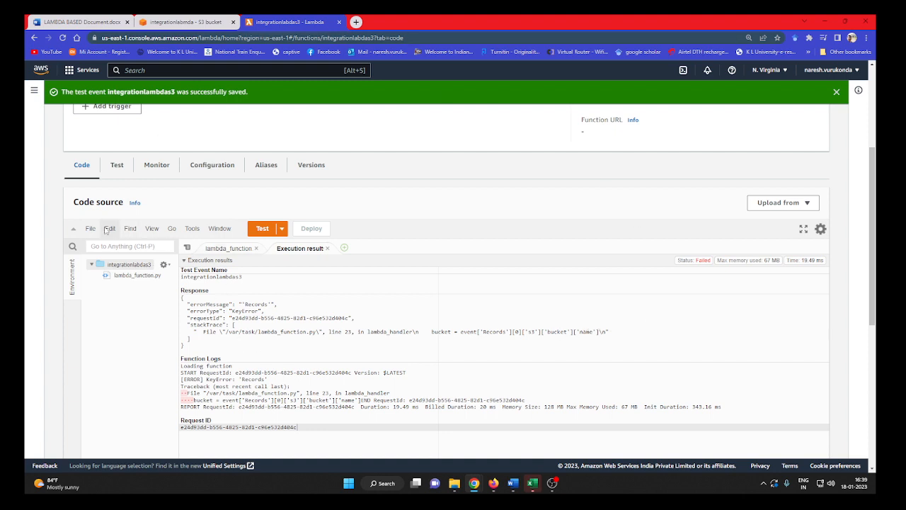
pyautogui.click(164, 167)
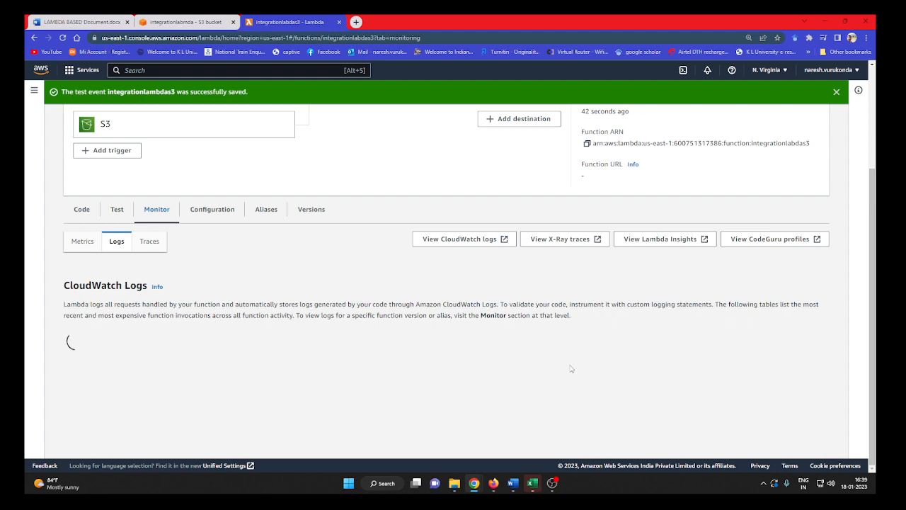
pyautogui.scroll(-1, 572, 368)
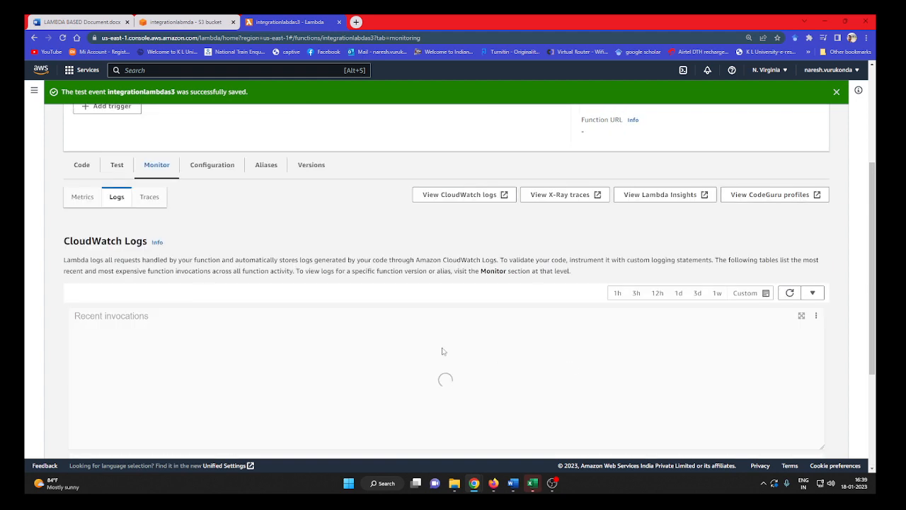
pyautogui.scroll(-1, 366, 348)
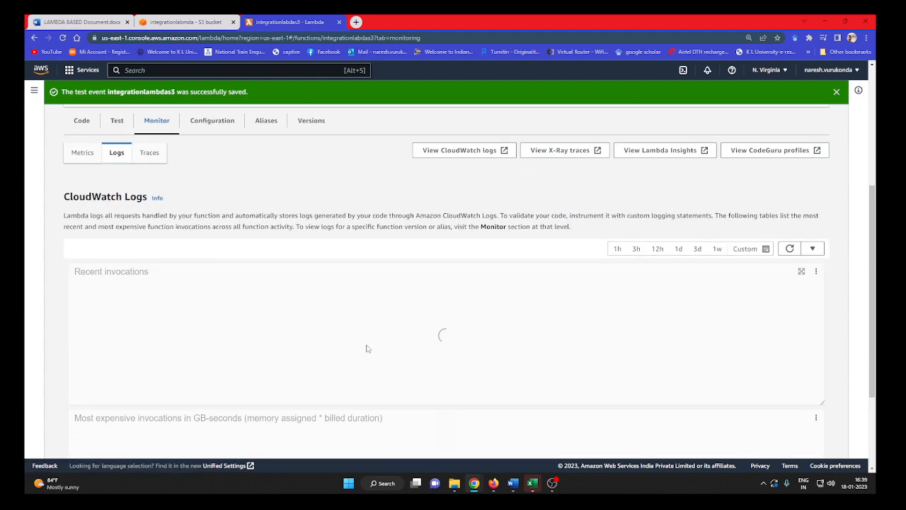
pyautogui.scroll(-1, 552, 366)
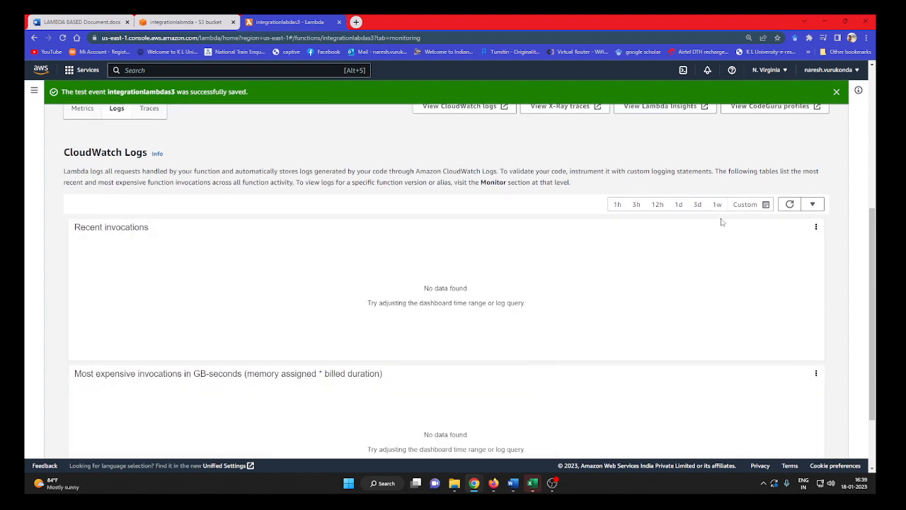
# Open the custom time range options for the logs, and refresh the function's CloudWatch metrics.
pyautogui.click(749, 208)
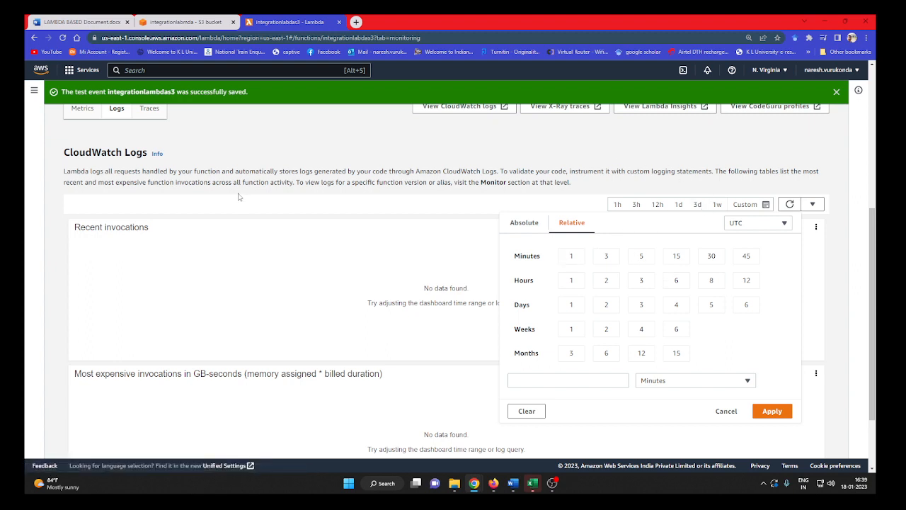
pyautogui.scroll(1, 242, 200)
pyautogui.click(83, 153)
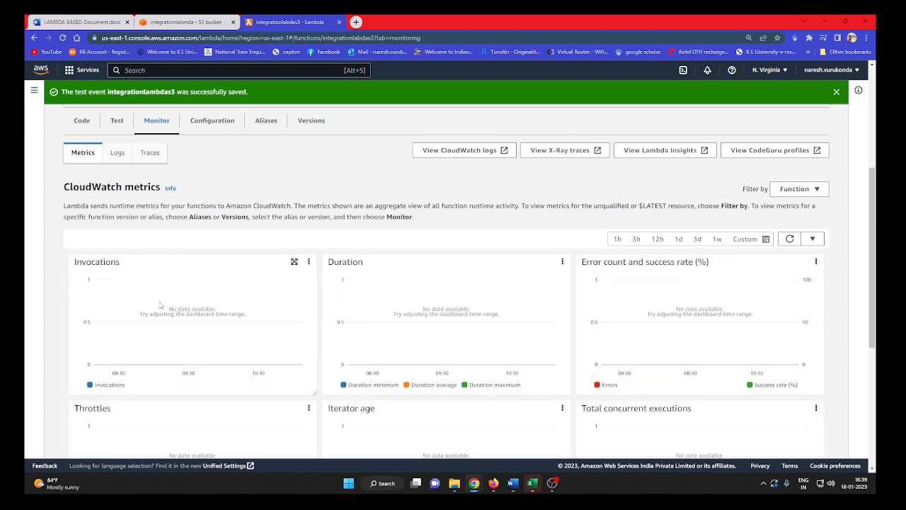
pyautogui.click(789, 238)
pyautogui.click(789, 238)
# Return to the CloudWatch logs and set their custom relative time range to 1 minute.
pyautogui.click(118, 153)
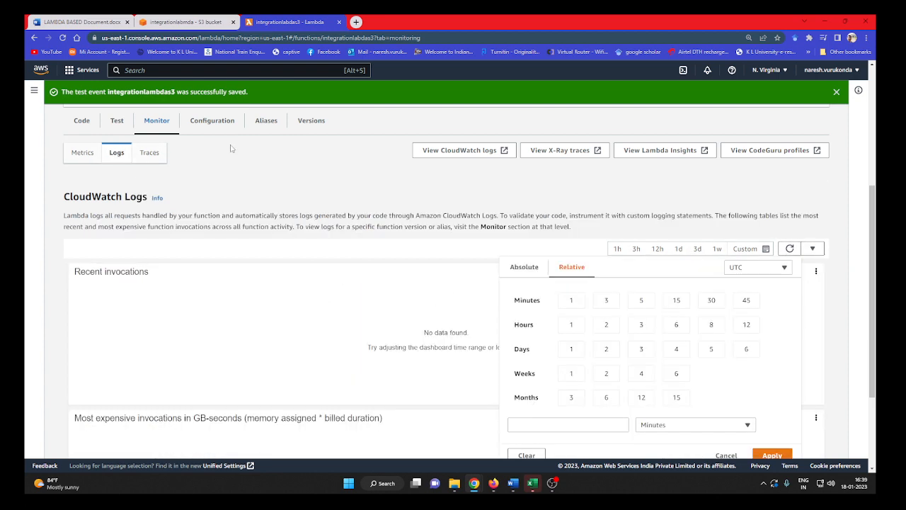
pyautogui.scroll(-2, 485, 287)
pyautogui.scroll(1, 486, 286)
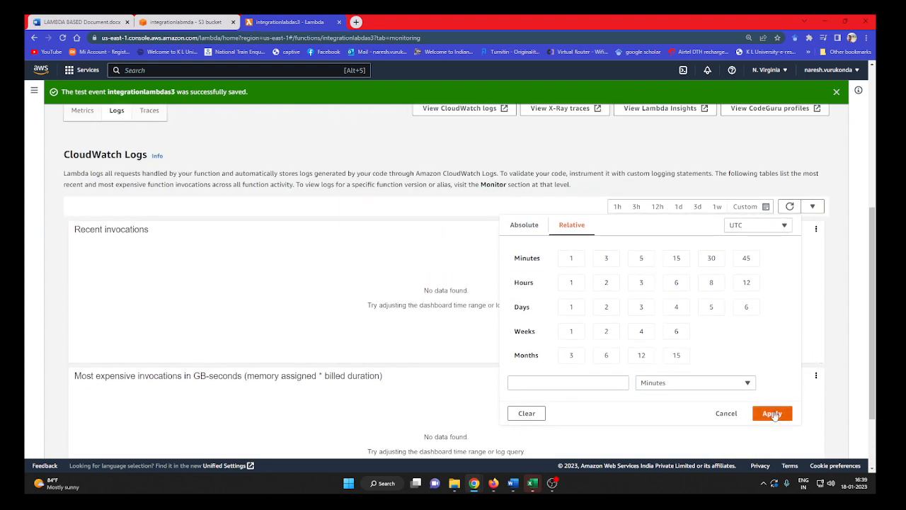
pyautogui.click(571, 259)
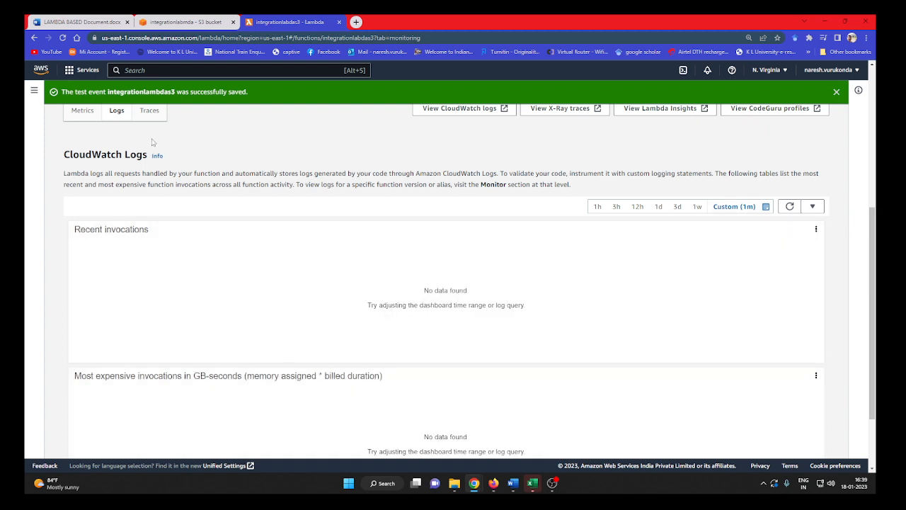
# Examine the function's X-Ray traces and service map, and return to the CloudWatch logs.
pyautogui.click(150, 113)
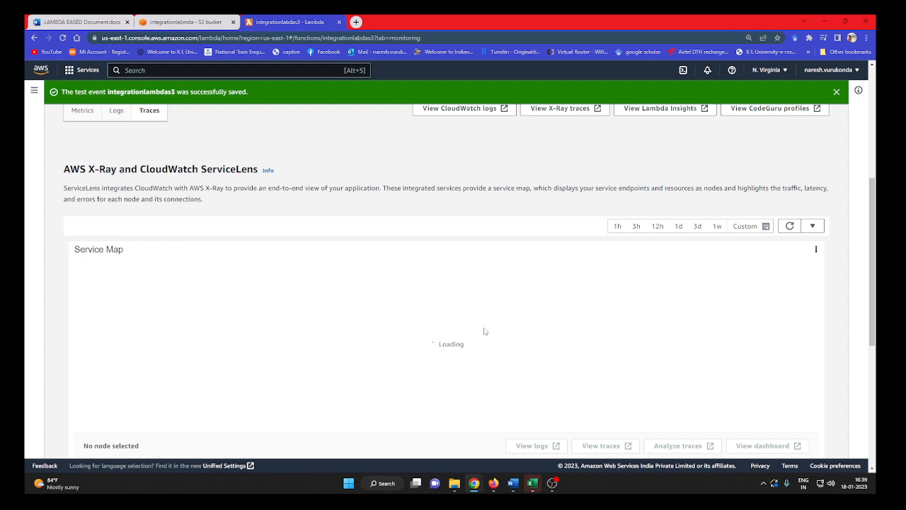
pyautogui.scroll(-2, 484, 331)
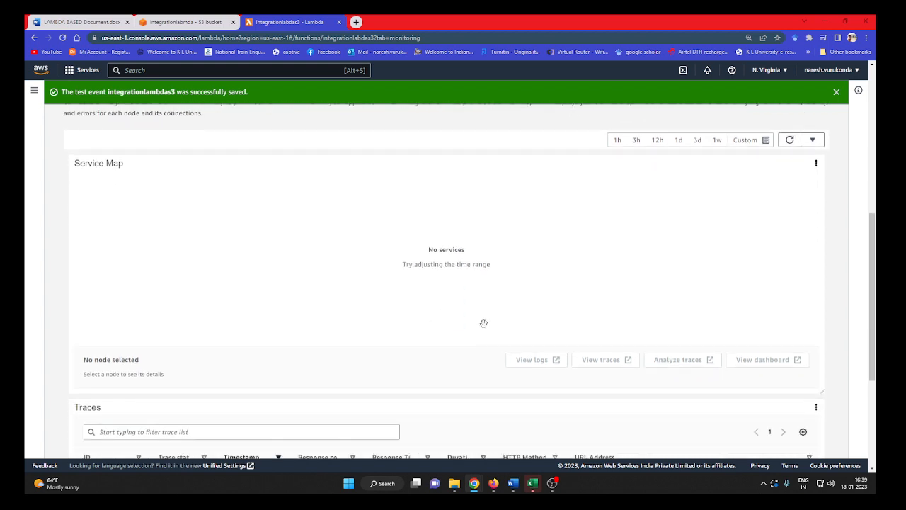
pyautogui.scroll(2, 484, 322)
pyautogui.click(115, 113)
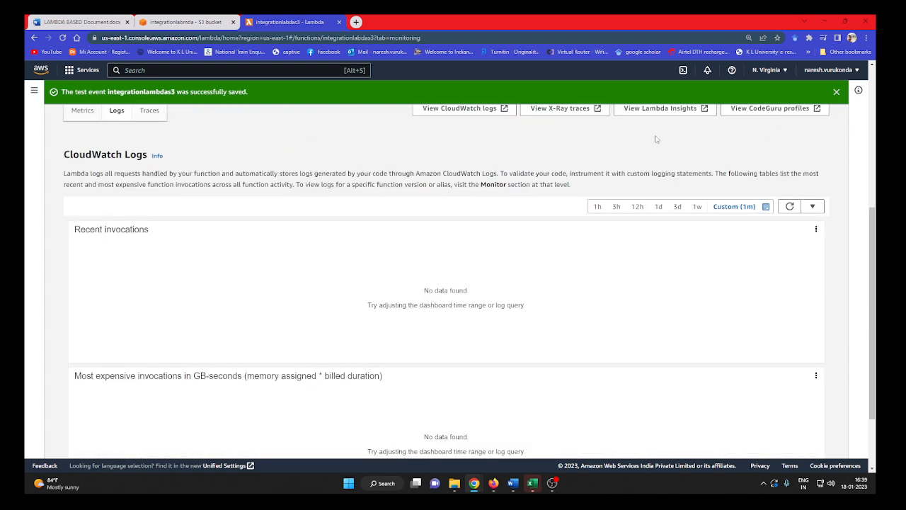
# Go back to the CloudWatch metrics and refresh them repeatedly to examine the invocation, duration and error graphs.
pyautogui.click(84, 112)
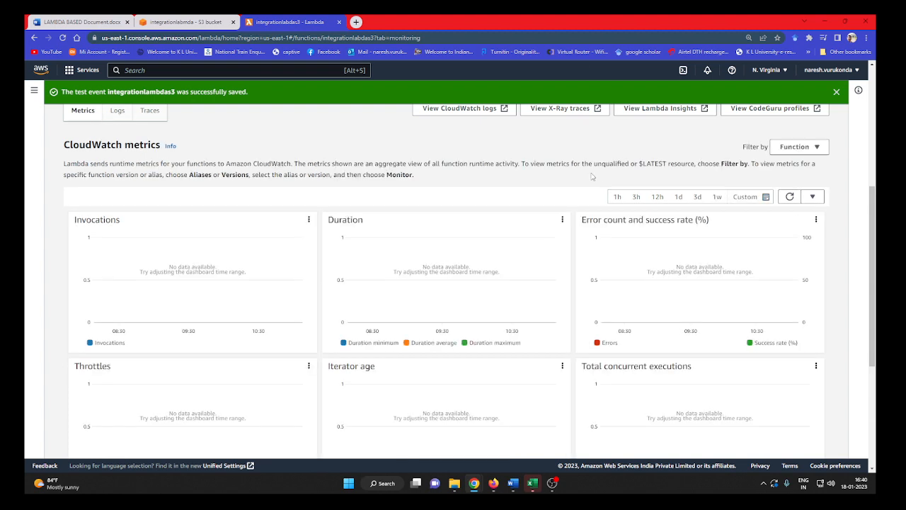
pyautogui.click(790, 197)
pyautogui.scroll(-1, 559, 311)
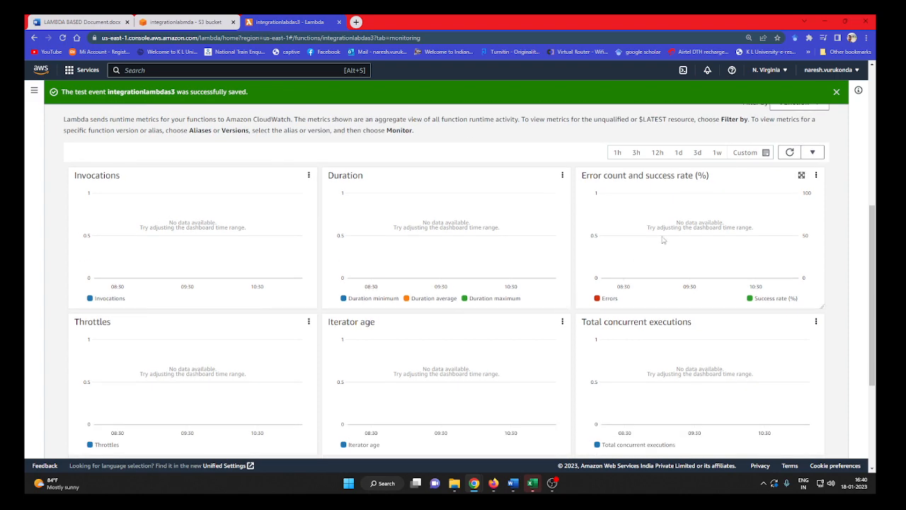
pyautogui.scroll(3, 659, 239)
pyautogui.click(790, 285)
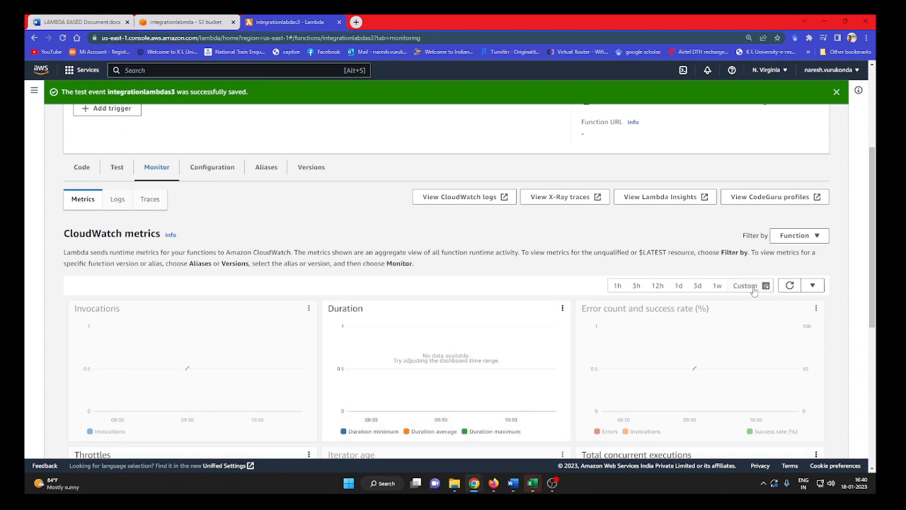
pyautogui.click(790, 286)
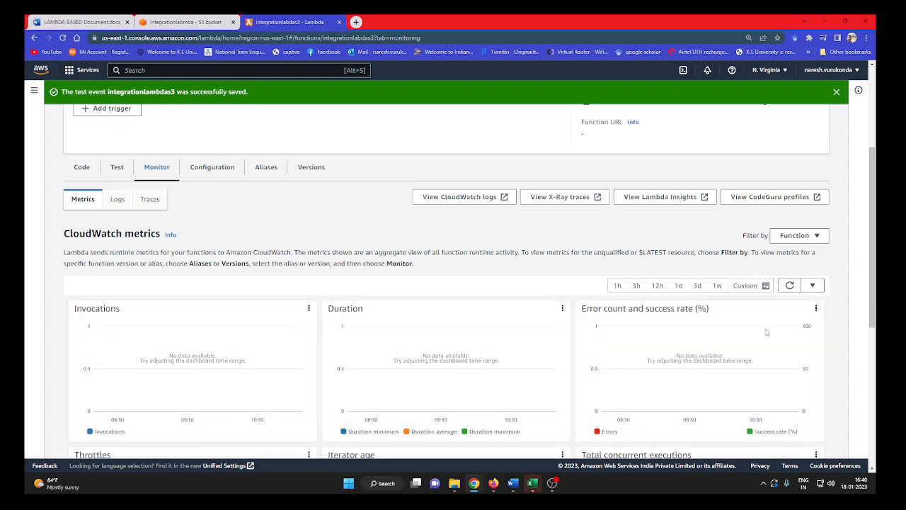
# Refresh the CloudWatch metrics, and switch to the CloudWatch logs and refresh them repeatedly to check for recent invocations.
pyautogui.click(790, 285)
pyautogui.click(790, 286)
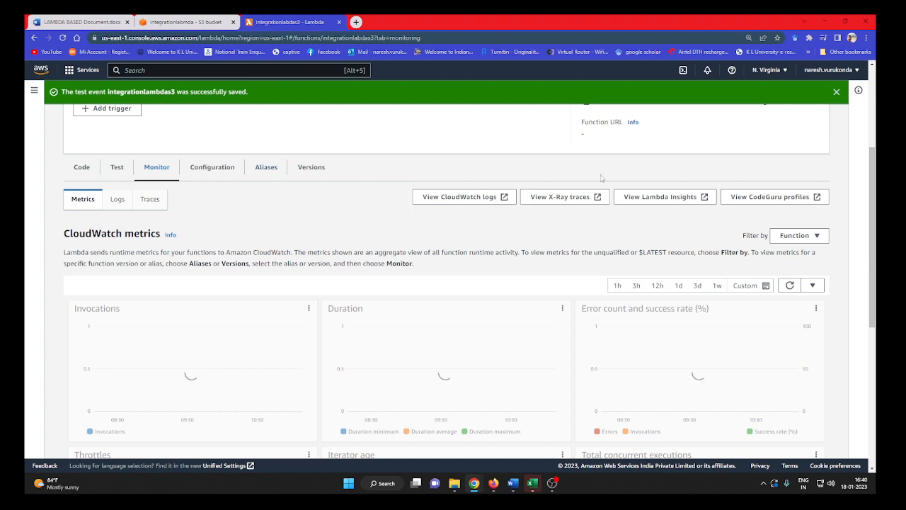
pyautogui.click(118, 200)
pyautogui.scroll(-1, 802, 318)
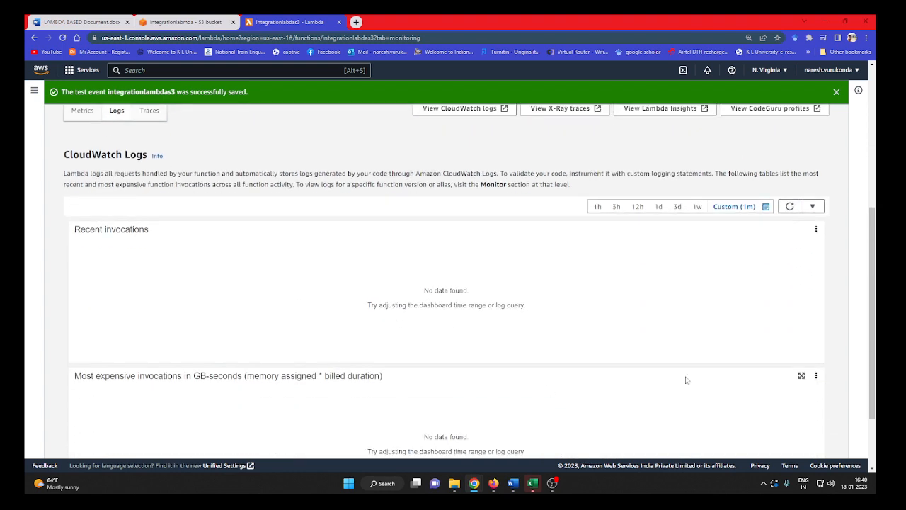
pyautogui.click(789, 207)
pyautogui.scroll(-1, 669, 340)
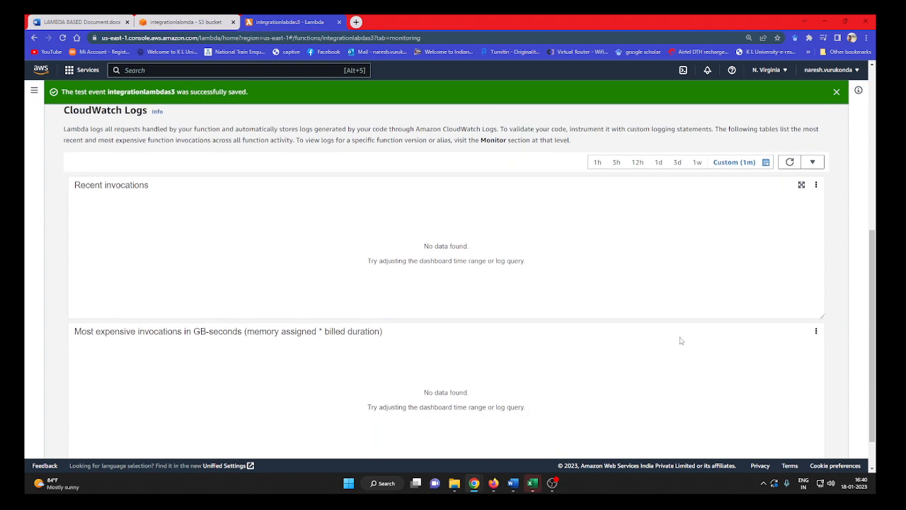
pyautogui.click(790, 162)
pyautogui.click(725, 162)
pyautogui.click(793, 161)
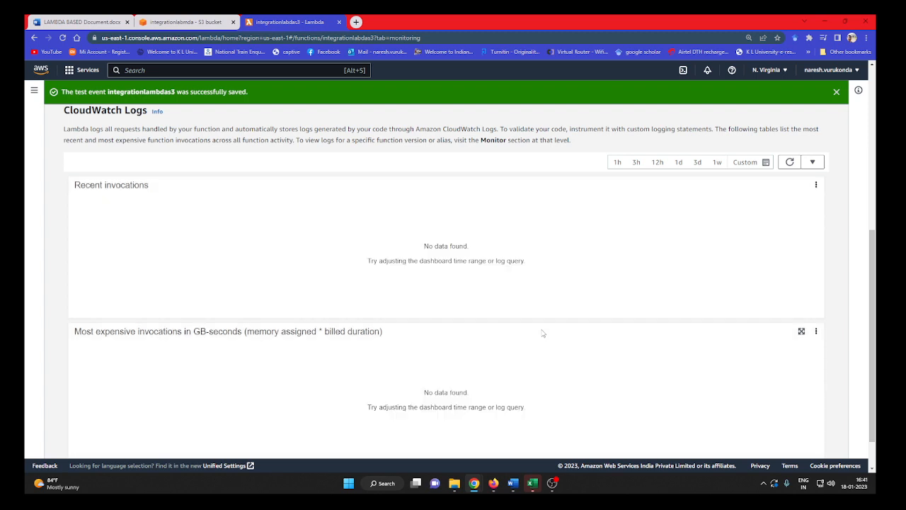
# Return to the CloudWatch metrics and refresh them to examine the invocations graph.
pyautogui.scroll(2, 543, 331)
pyautogui.click(83, 201)
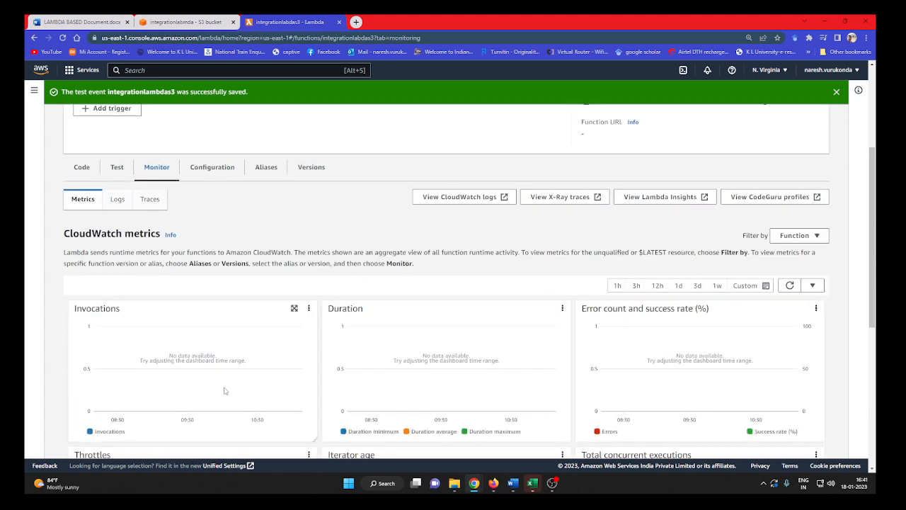
pyautogui.scroll(-2, 198, 391)
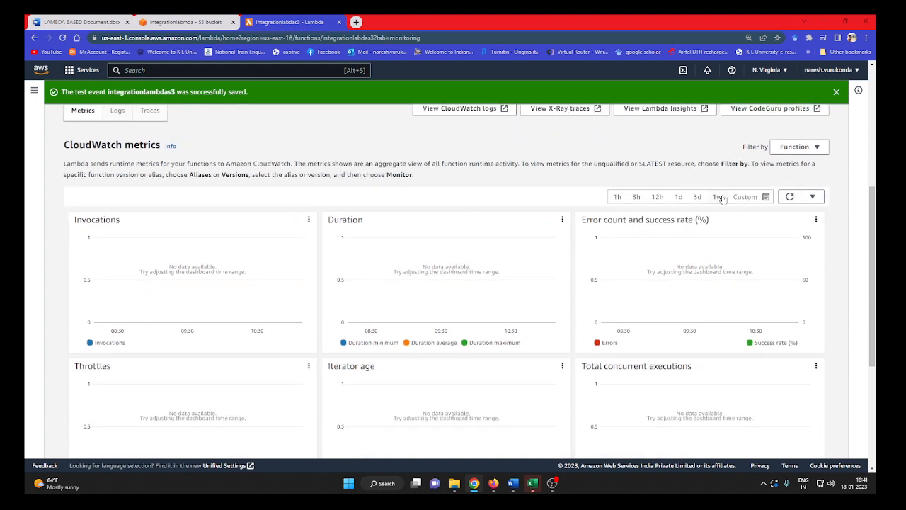
pyautogui.click(789, 197)
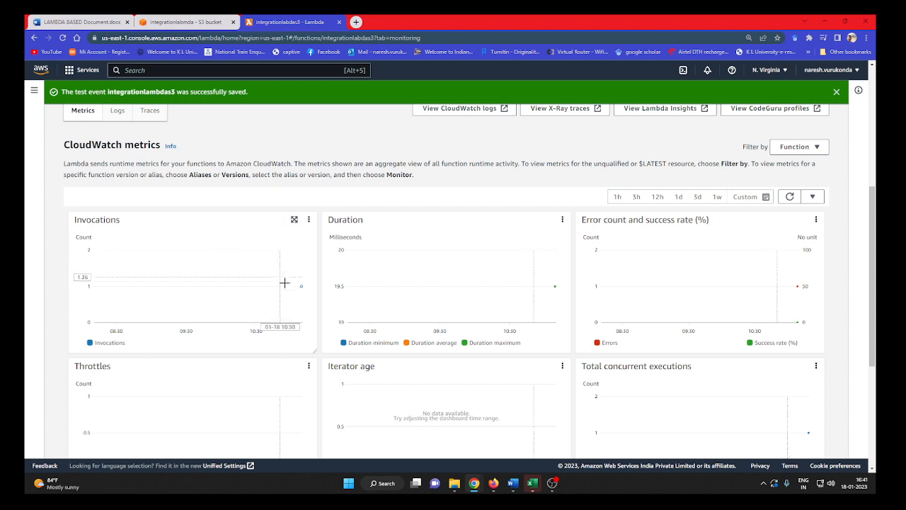
pyautogui.moveTo(301, 288)
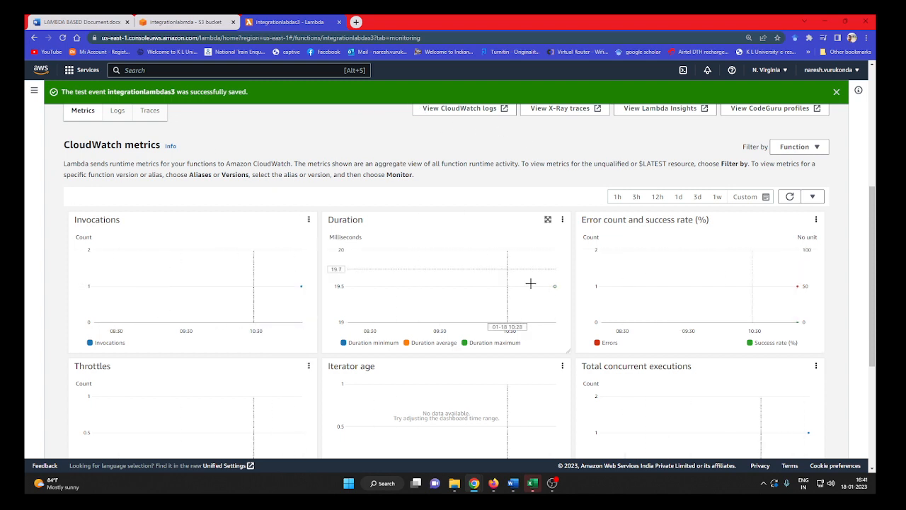
pyautogui.click(791, 198)
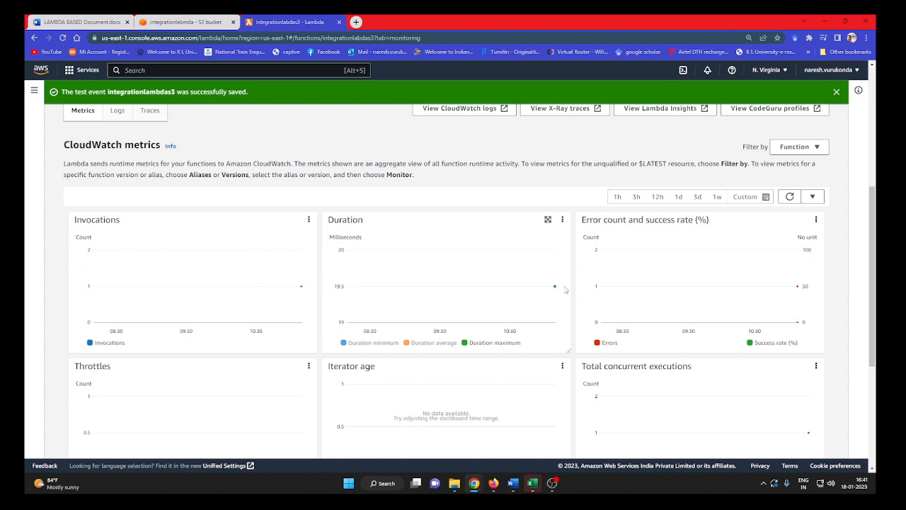
# Switch back to the CloudWatch logs and refresh the recent and most expensive invocations.
pyautogui.click(117, 112)
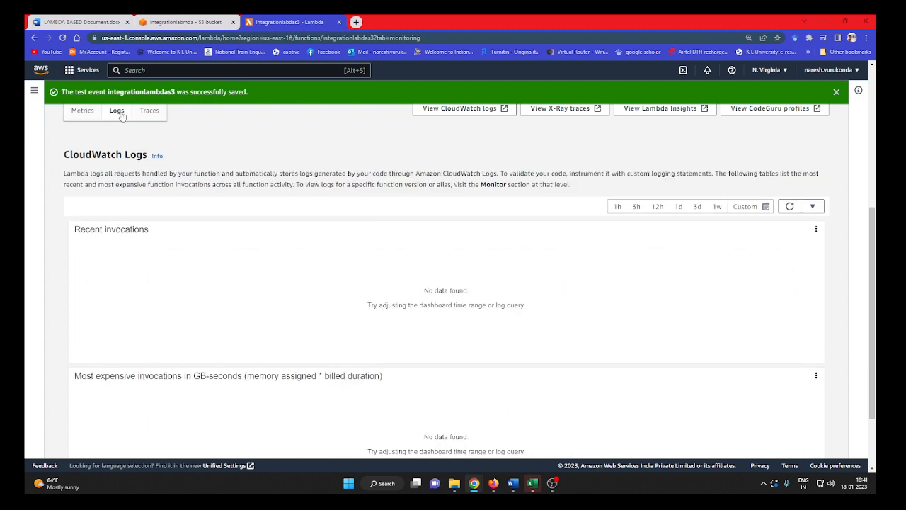
pyautogui.click(790, 207)
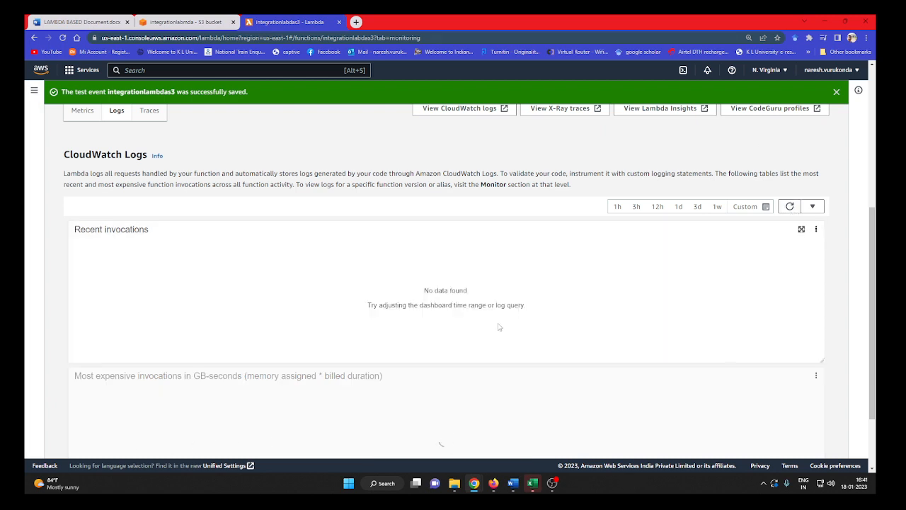
pyautogui.scroll(-2, 506, 326)
pyautogui.scroll(1, 500, 340)
pyautogui.scroll(3, 500, 341)
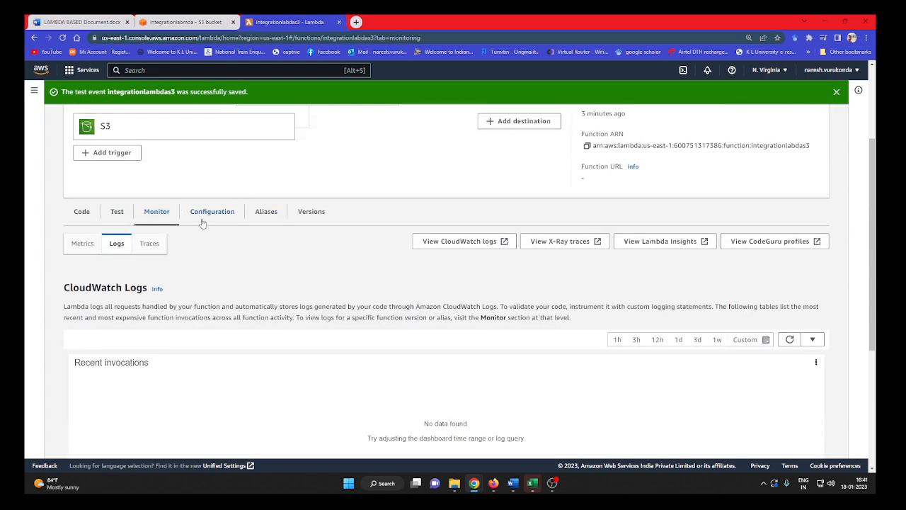
# View the function's traces and return to the CloudWatch logs.
pyautogui.click(151, 242)
pyautogui.scroll(-2, 418, 388)
pyautogui.scroll(2, 432, 381)
pyautogui.click(109, 243)
pyautogui.scroll(-3, 657, 407)
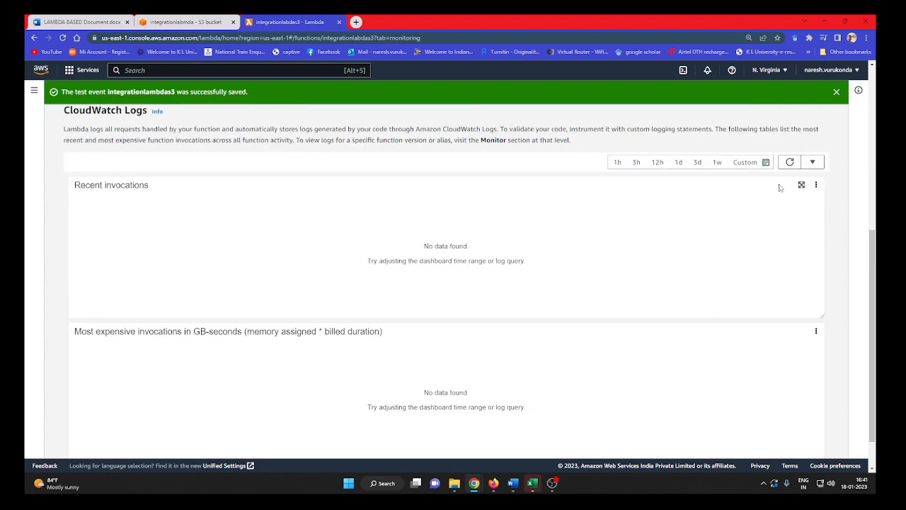
# Set the logs' custom relative time range to 1 minute, check the absolute range options, and apply the relative range.
pyautogui.click(744, 162)
pyautogui.click(571, 213)
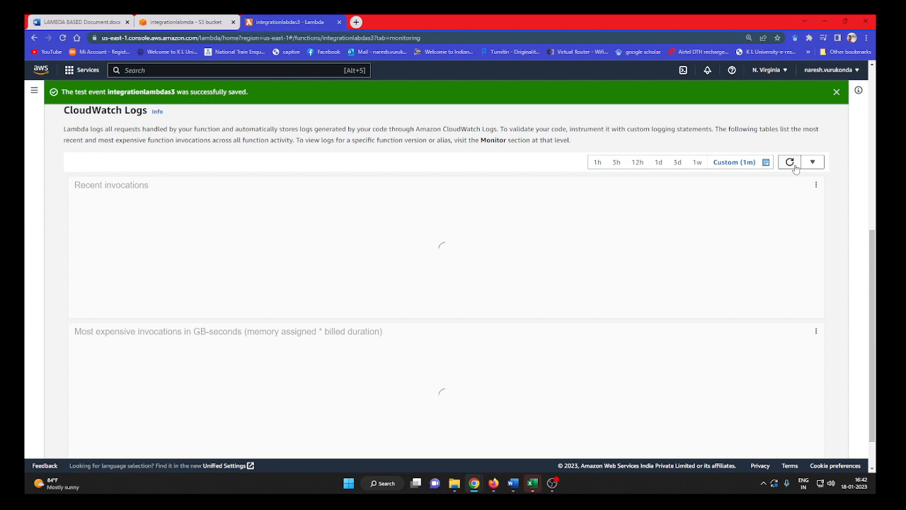
pyautogui.click(752, 164)
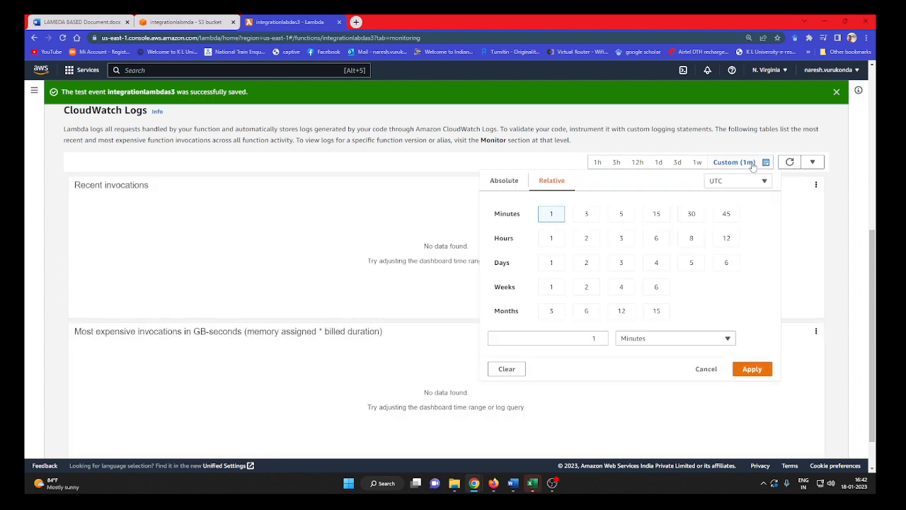
pyautogui.click(491, 182)
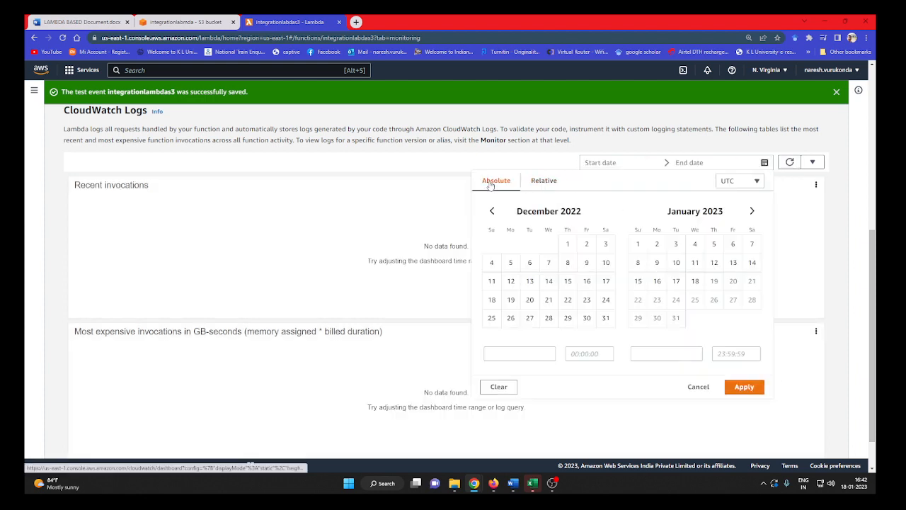
pyautogui.click(546, 181)
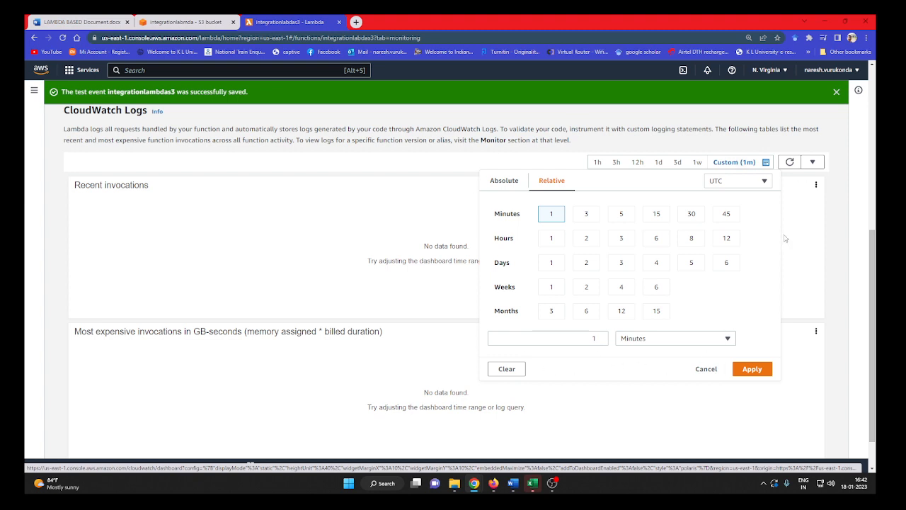
pyautogui.click(752, 369)
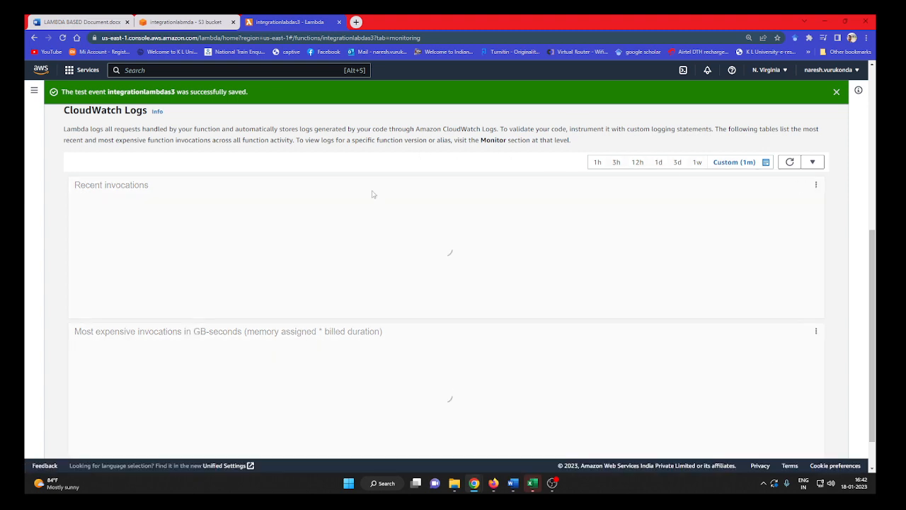
# Open the CloudWatch metrics, refresh them, and examine the invocation, duration, error, throttle and concurrent execution graphs.
pyautogui.scroll(3, 486, 223)
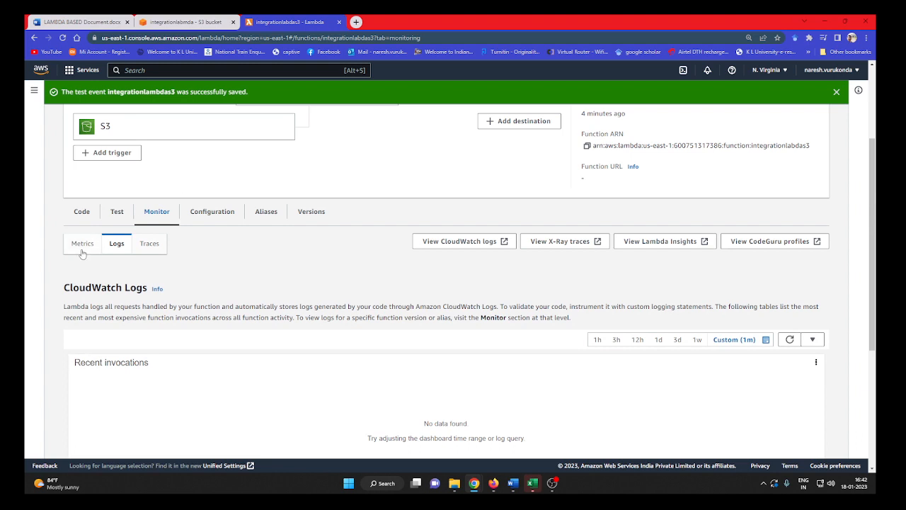
pyautogui.click(82, 251)
pyautogui.scroll(-1, 395, 344)
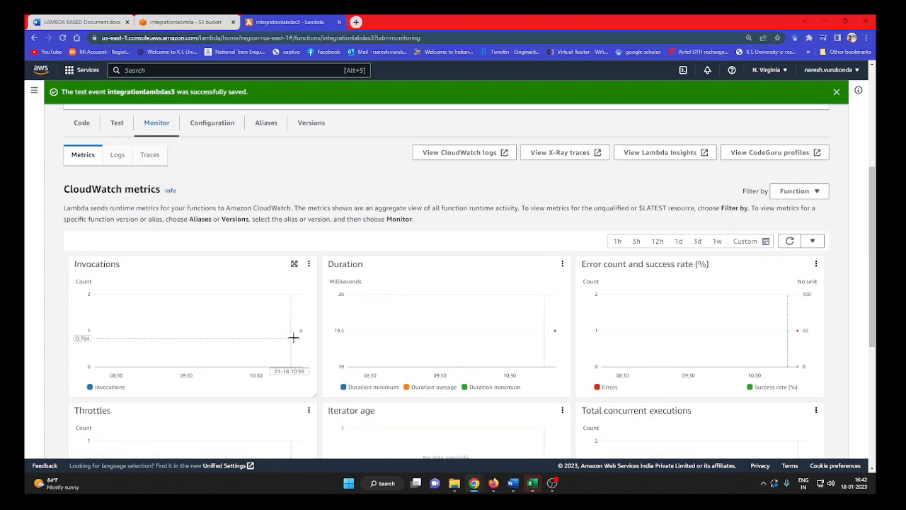
pyautogui.moveTo(300, 332)
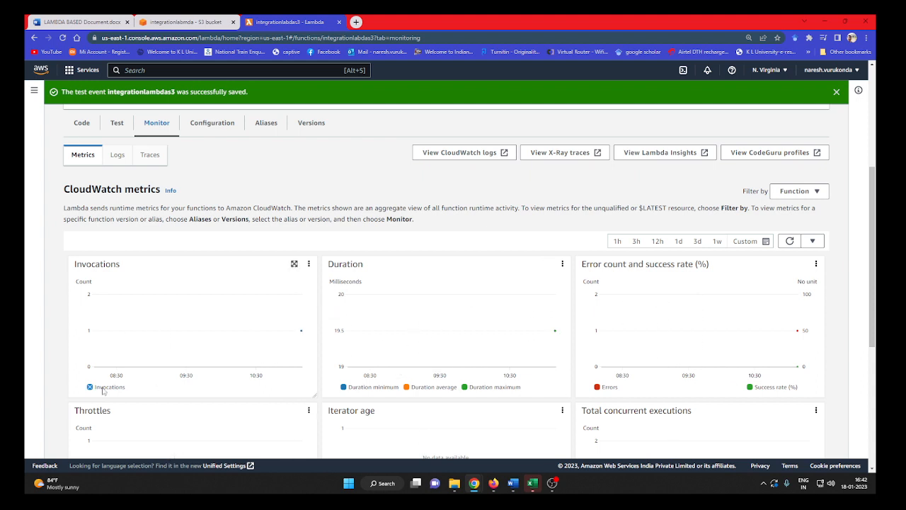
pyautogui.click(790, 240)
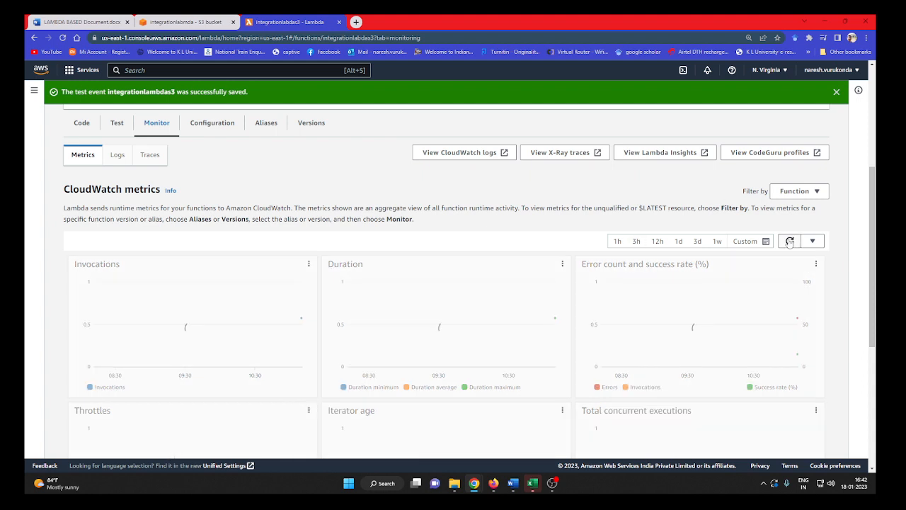
pyautogui.scroll(-2, 729, 340)
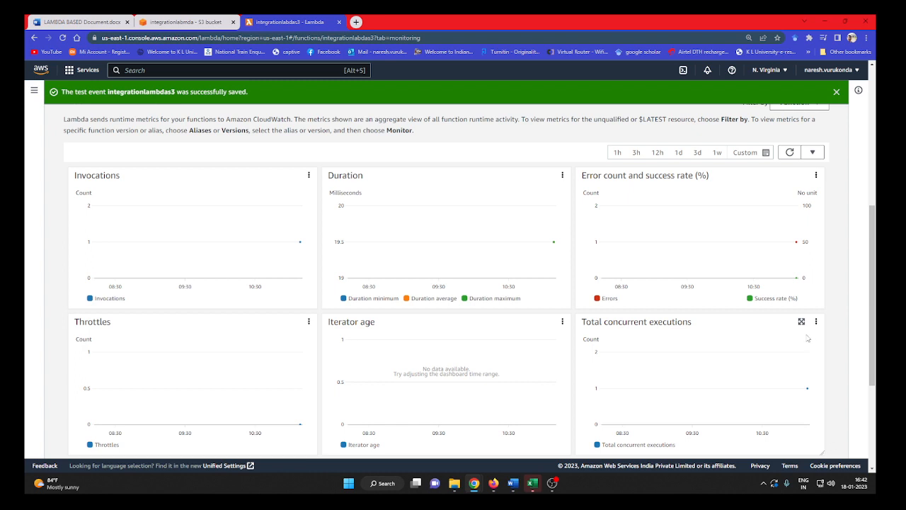
pyautogui.moveTo(725, 217)
pyautogui.scroll(3, 376, 276)
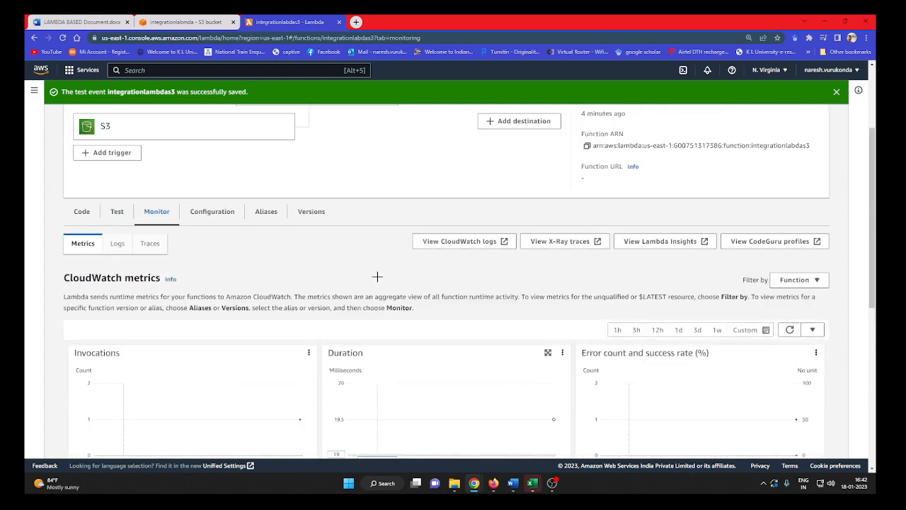
# Go back to the function's CloudWatch logs and refresh the recent invocations twice.
pyautogui.click(118, 244)
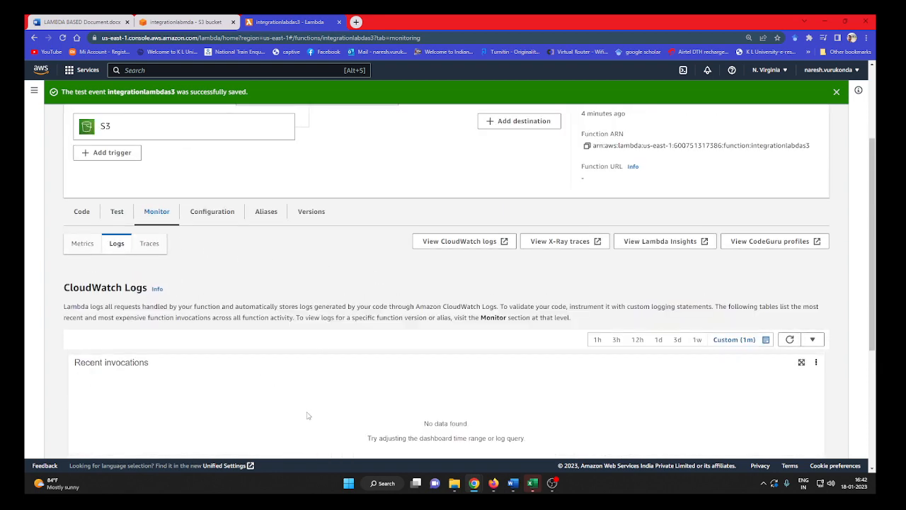
pyautogui.scroll(-1, 793, 276)
pyautogui.click(790, 252)
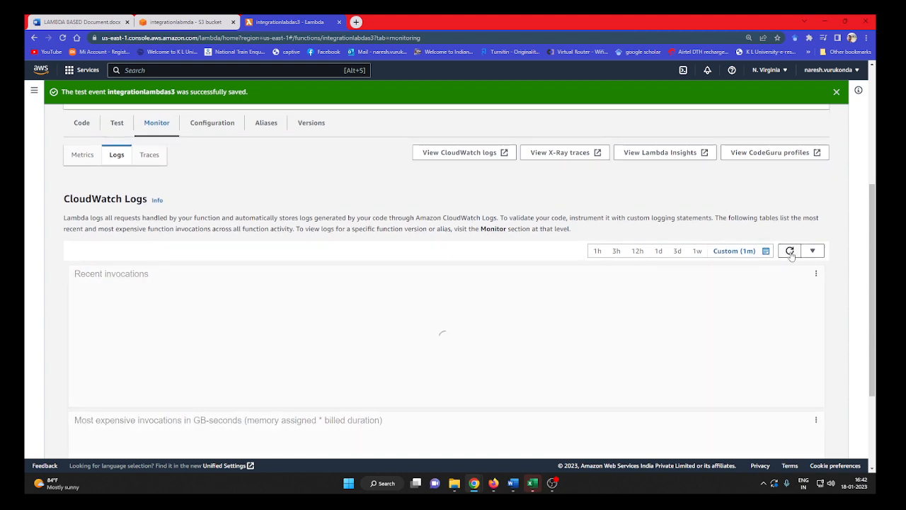
pyautogui.click(790, 251)
# Open the function's log group in CloudWatch and view the log events of its 2023/01/18 log stream.
pyautogui.click(433, 153)
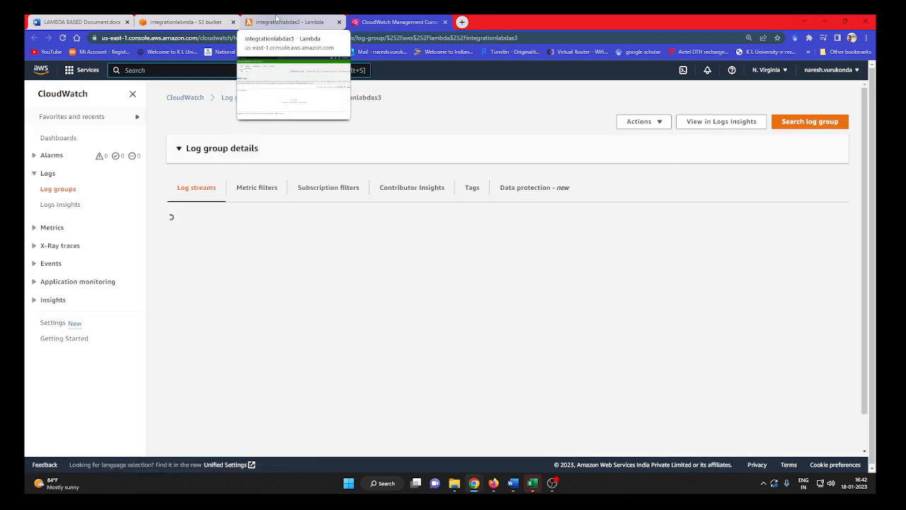
pyautogui.scroll(-1, 392, 284)
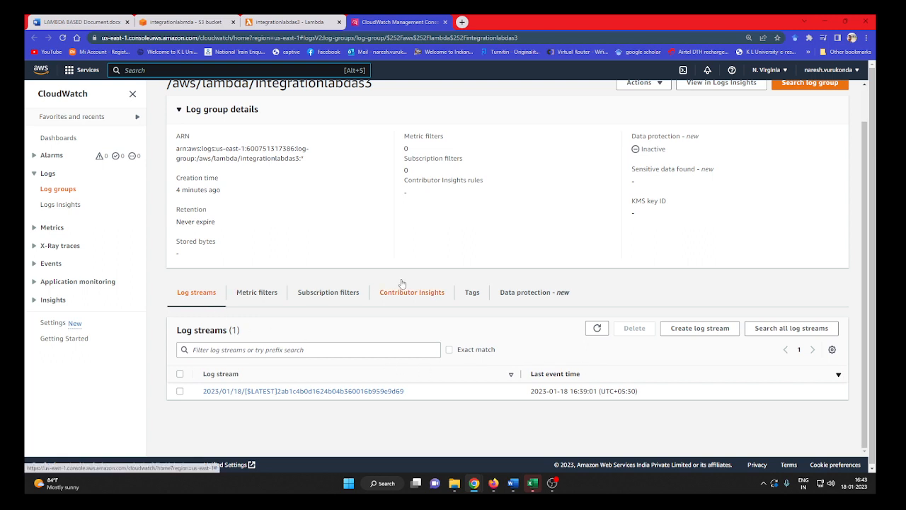
pyautogui.click(393, 394)
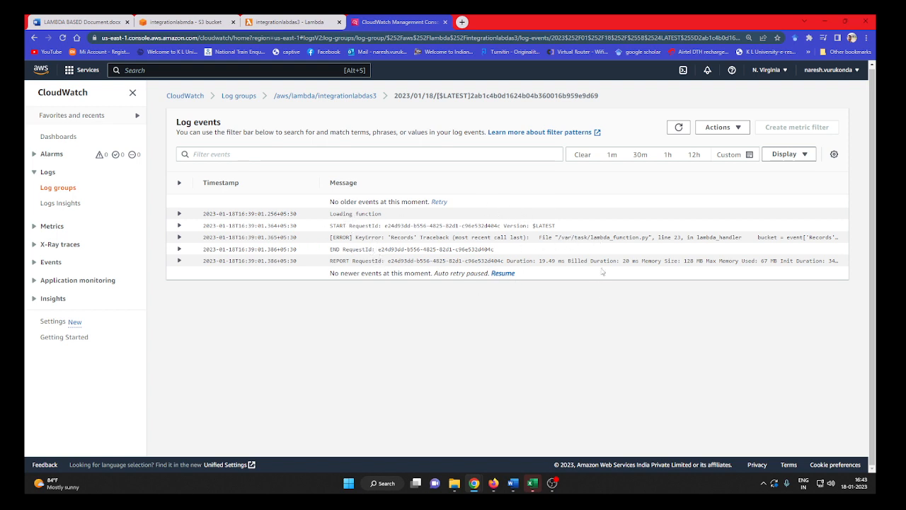
# Switch to the integrationlabmda S3 bucket and upload the LORS-3 PDF from the Downloads folder.
pyautogui.click(180, 23)
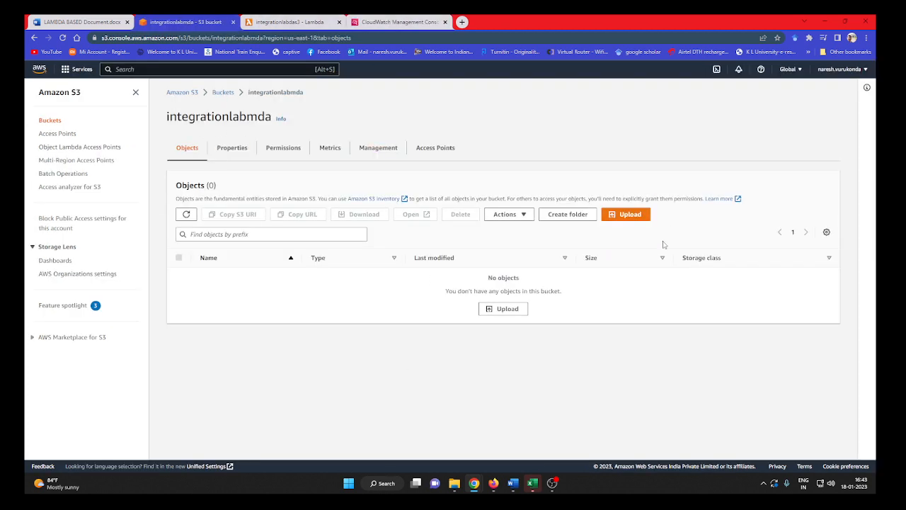
pyautogui.click(631, 218)
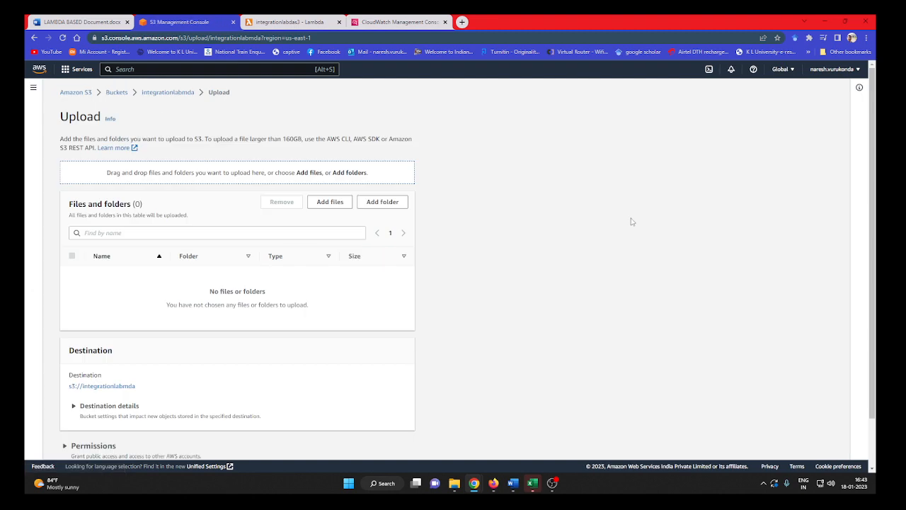
pyautogui.click(345, 206)
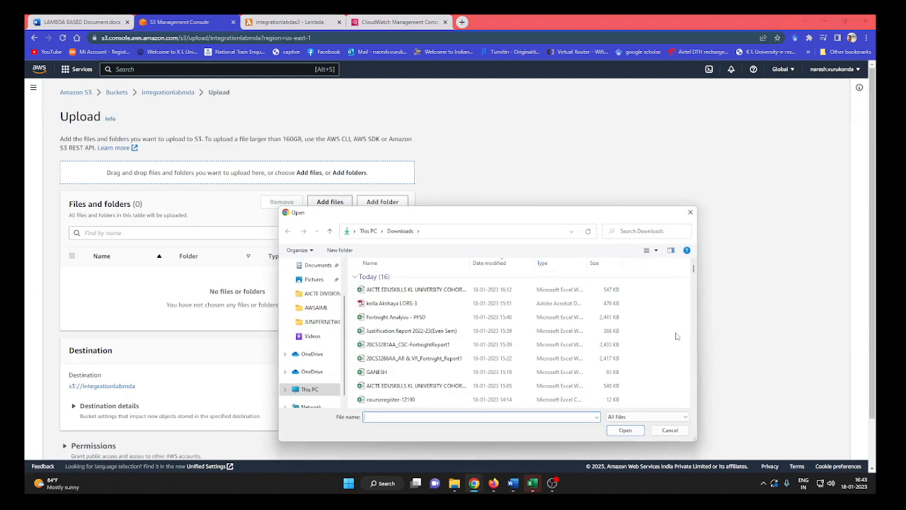
pyautogui.scroll(-2, 534, 377)
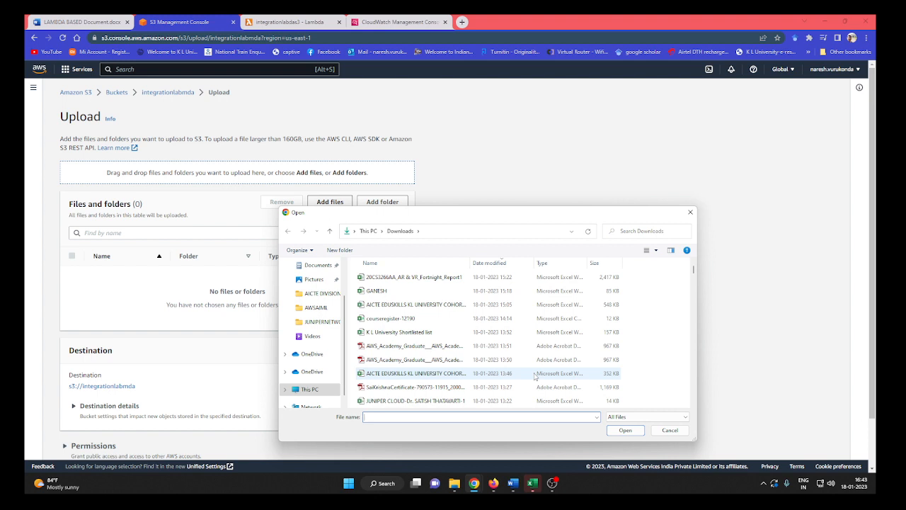
pyautogui.scroll(-2, 534, 376)
pyautogui.scroll(5, 535, 377)
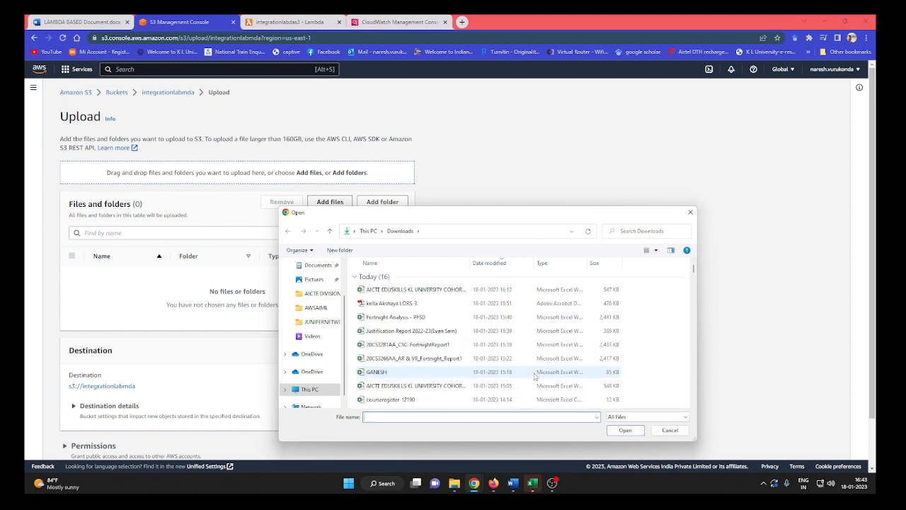
pyautogui.click(473, 304)
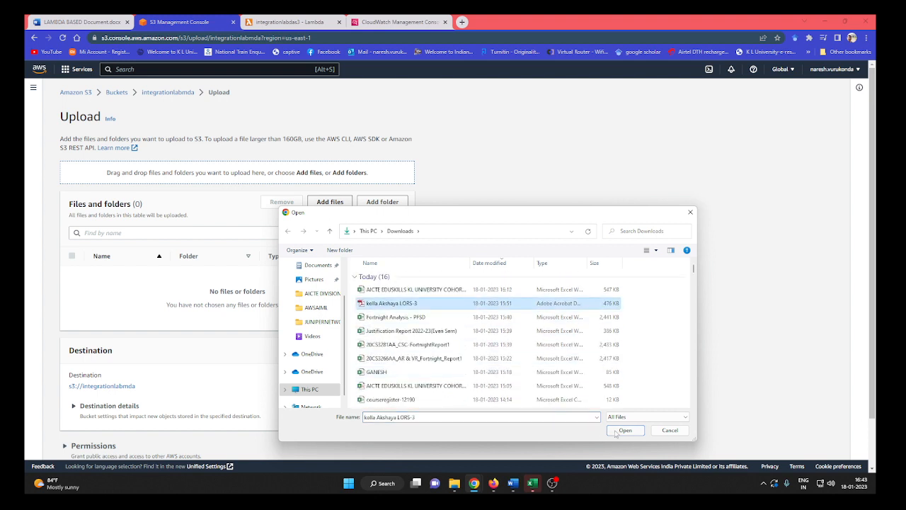
pyautogui.click(624, 430)
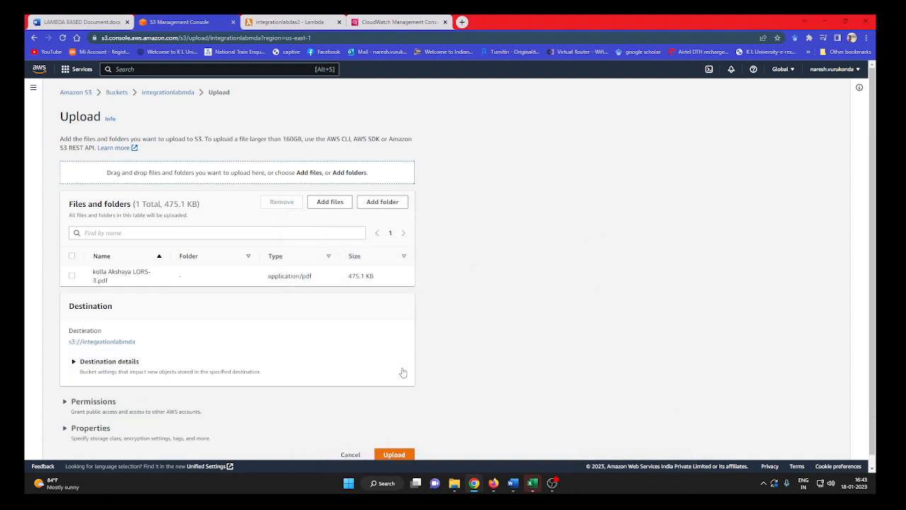
pyautogui.scroll(-1, 407, 400)
pyautogui.click(395, 447)
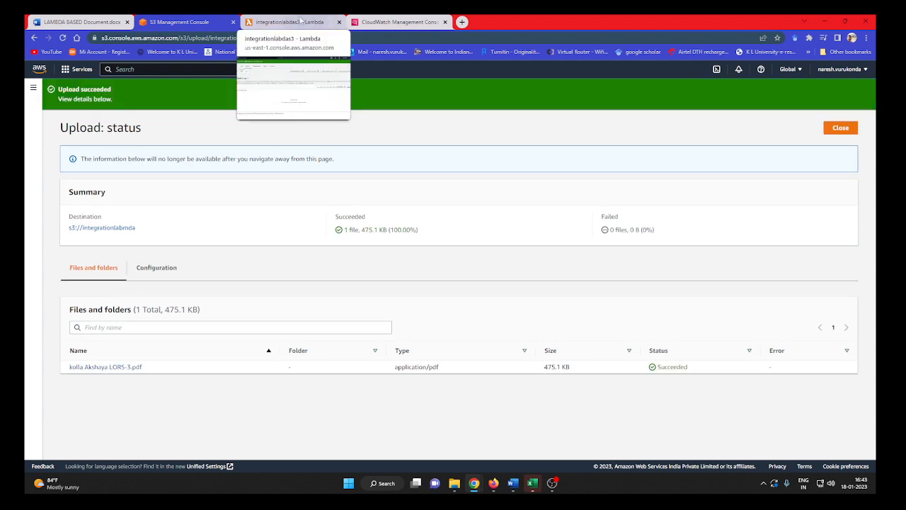
# Switch to the integrationlabdas3 Lambda function, open its metrics view, and review the handler code in lambda_function.
pyautogui.click(301, 22)
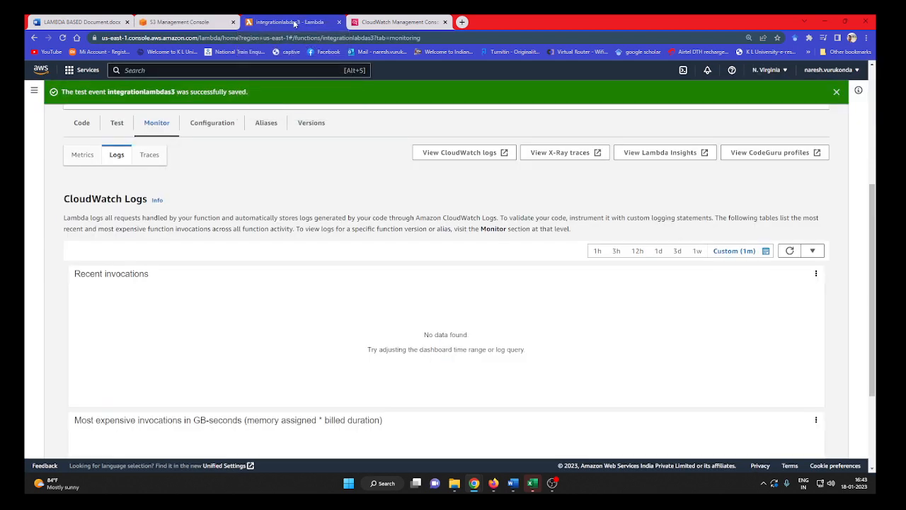
pyautogui.click(86, 156)
pyautogui.scroll(3, 349, 177)
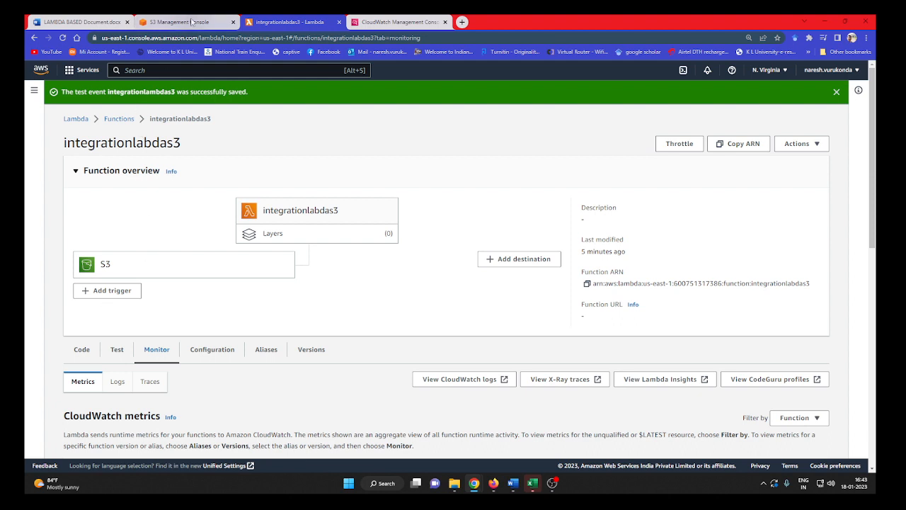
pyautogui.click(81, 349)
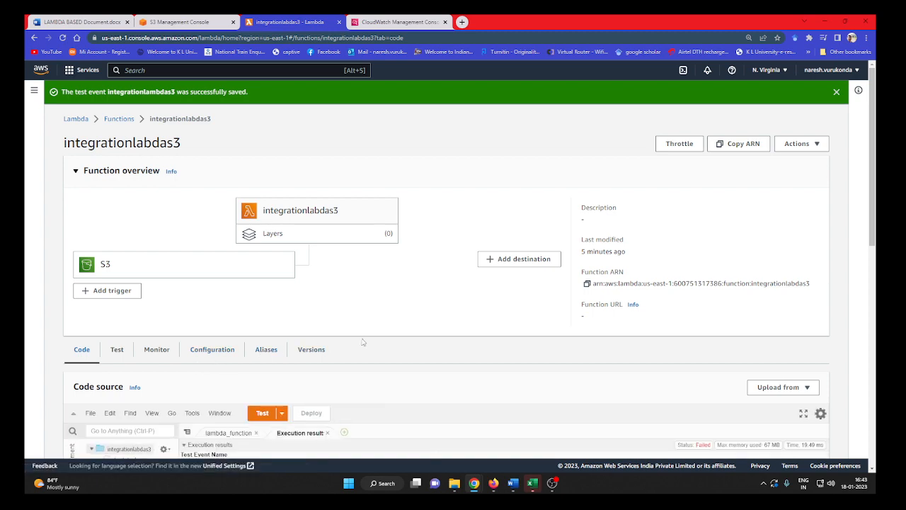
pyautogui.scroll(-2, 359, 342)
pyautogui.scroll(-2, 510, 353)
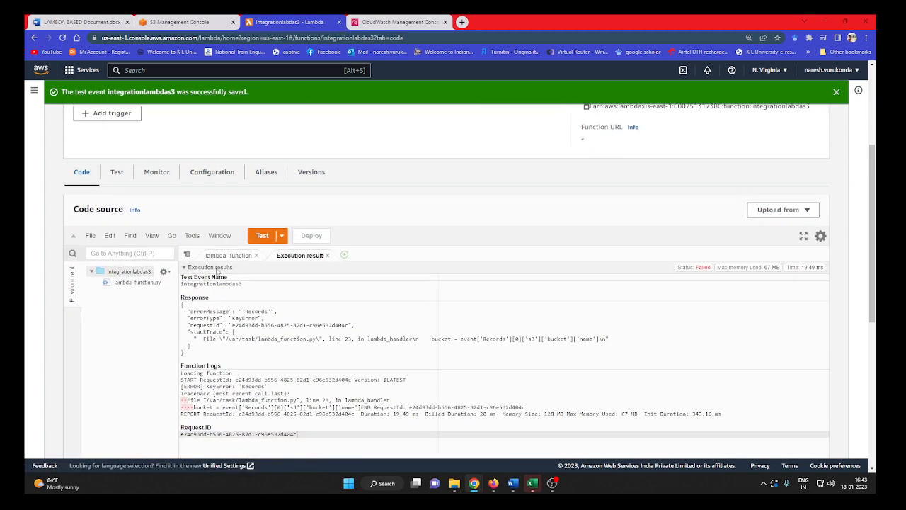
pyautogui.click(227, 256)
pyautogui.scroll(-4, 437, 306)
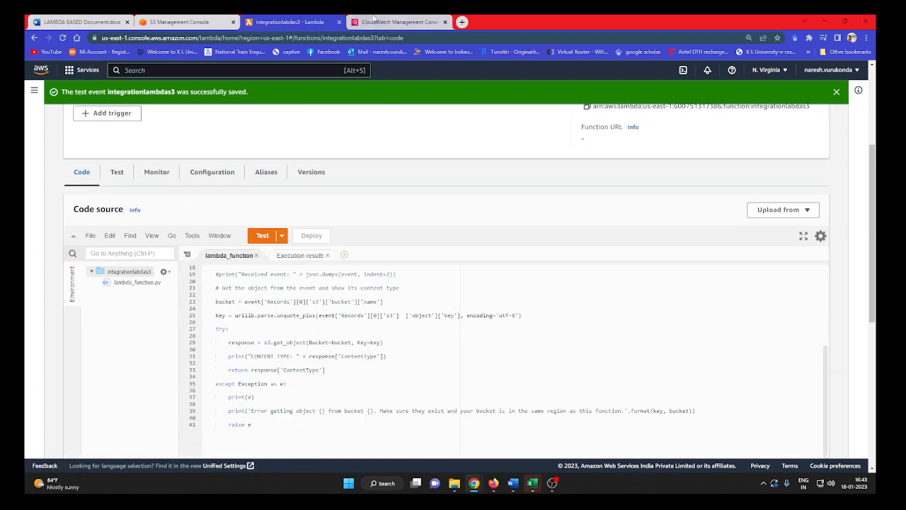
# Return to the S3 upload status, close it, and check the object list of the integrationlabmda bucket.
pyautogui.click(185, 19)
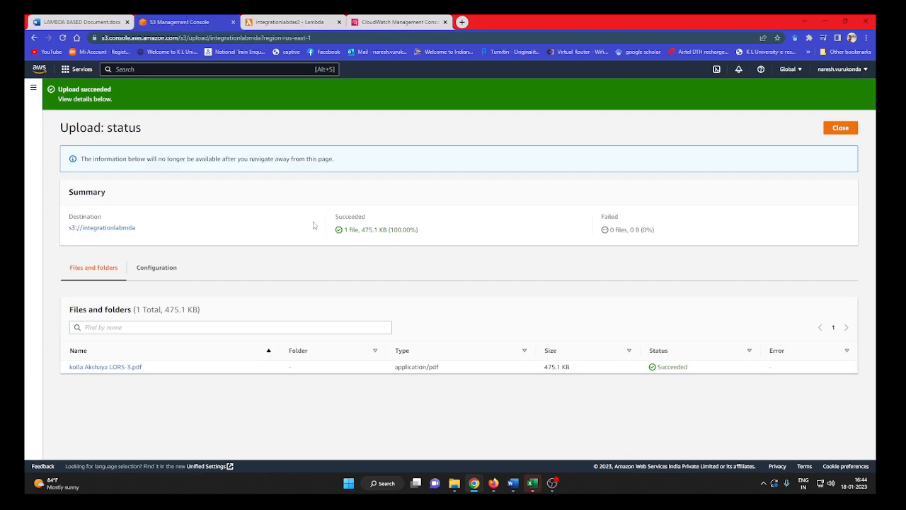
pyautogui.click(840, 128)
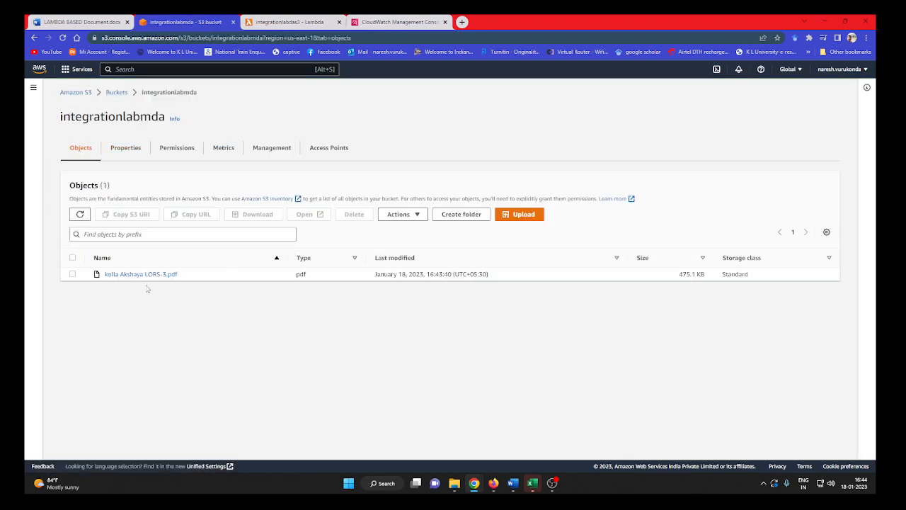
# Go back to the Lambda function's monitoring, refresh the CloudWatch metrics, and check the recent invocations in its logs.
pyautogui.click(294, 22)
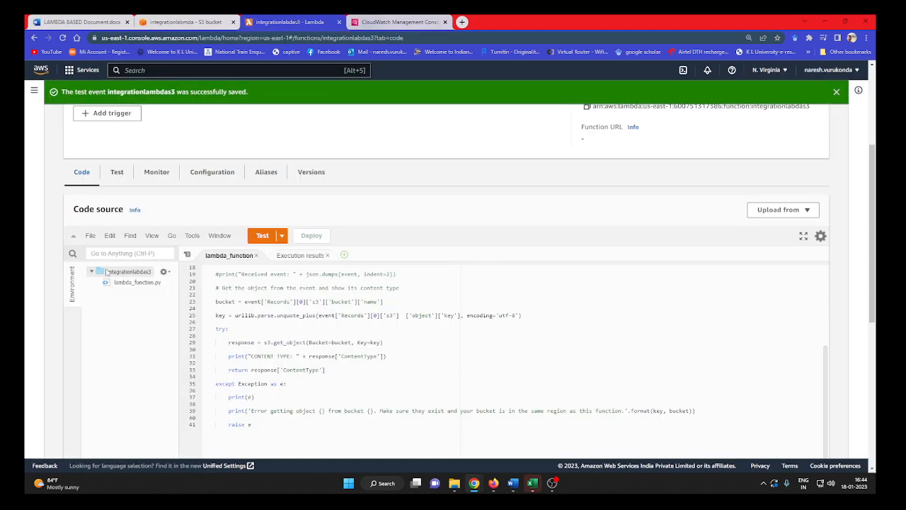
pyautogui.click(155, 172)
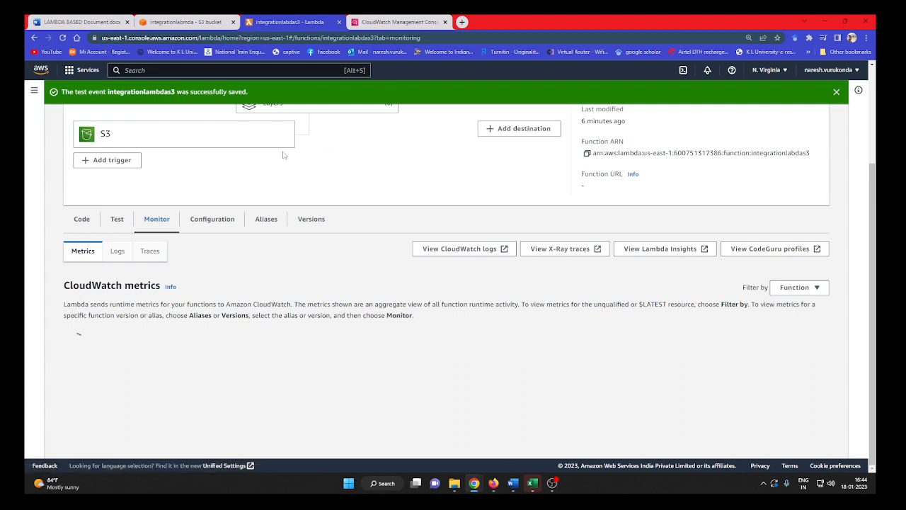
pyautogui.scroll(-1, 140, 178)
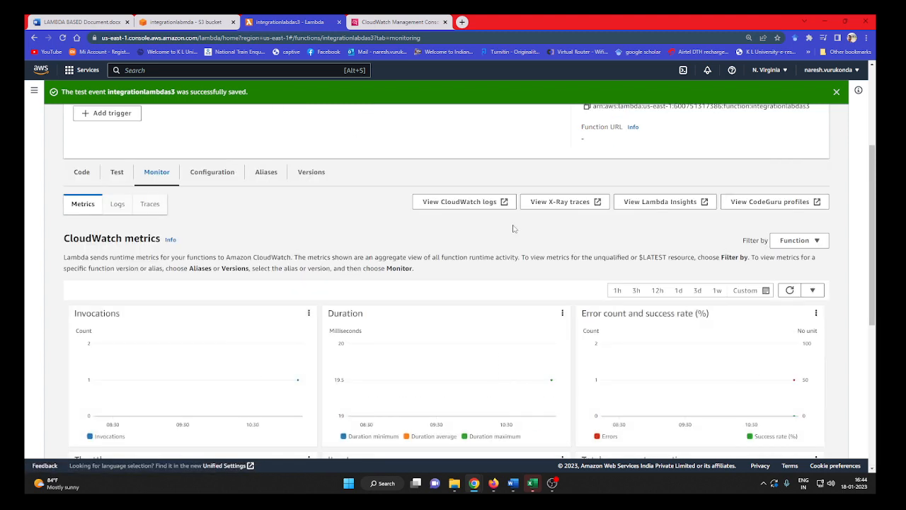
pyautogui.click(790, 290)
pyautogui.click(120, 205)
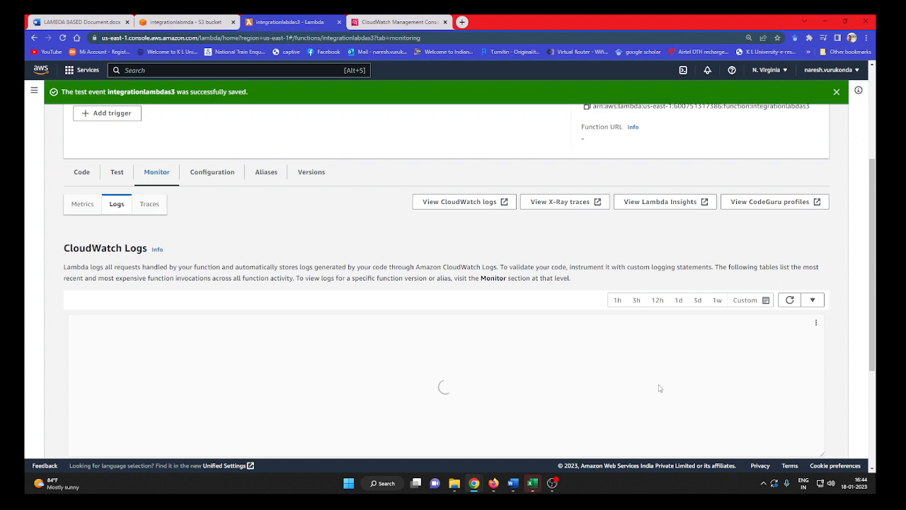
pyautogui.scroll(-1, 659, 388)
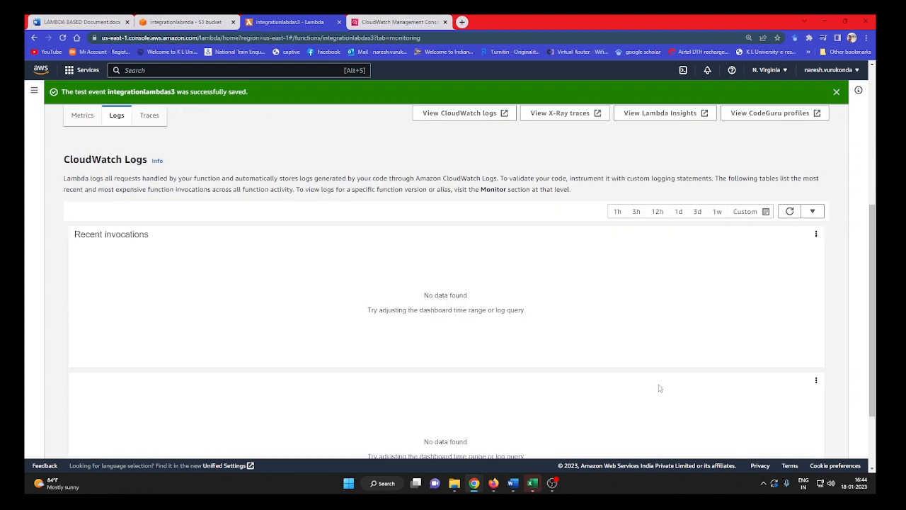
# Examine the function's X-Ray traces, including the service map and the trace list.
pyautogui.click(150, 116)
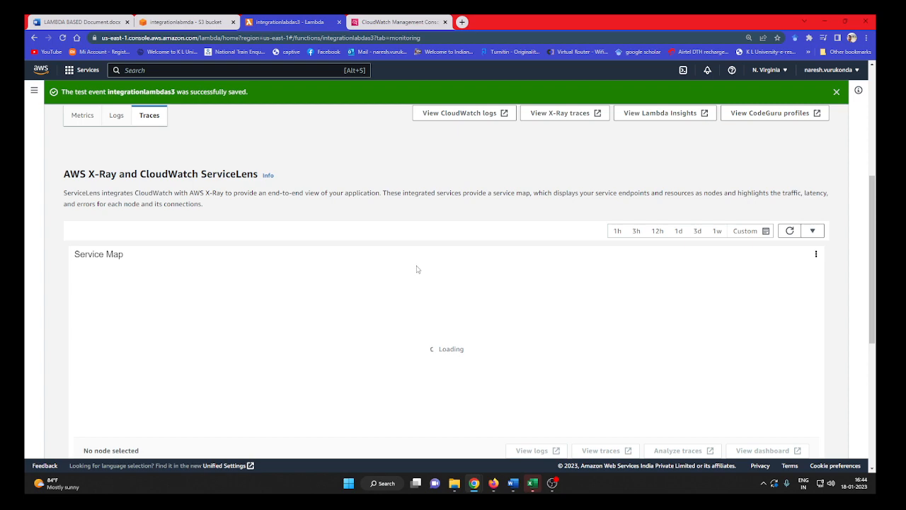
pyautogui.scroll(-2, 519, 281)
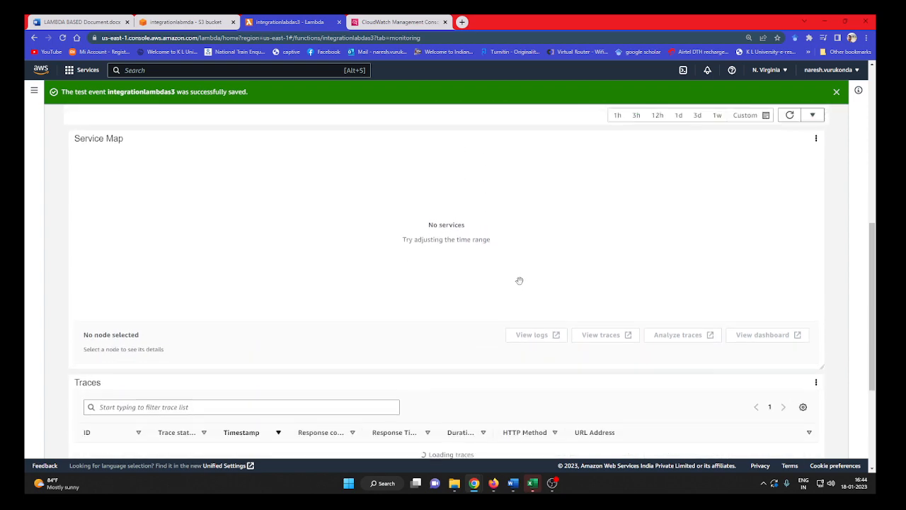
pyautogui.scroll(-3, 520, 281)
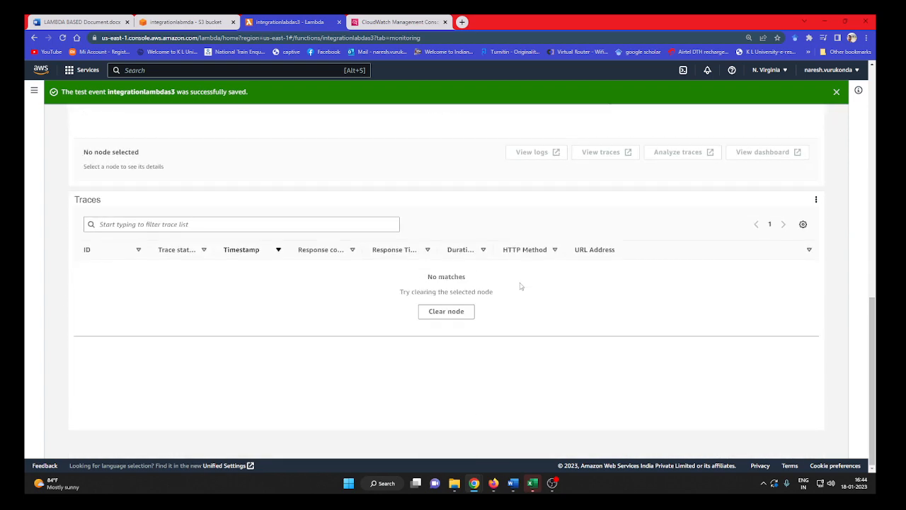
pyautogui.scroll(4, 520, 285)
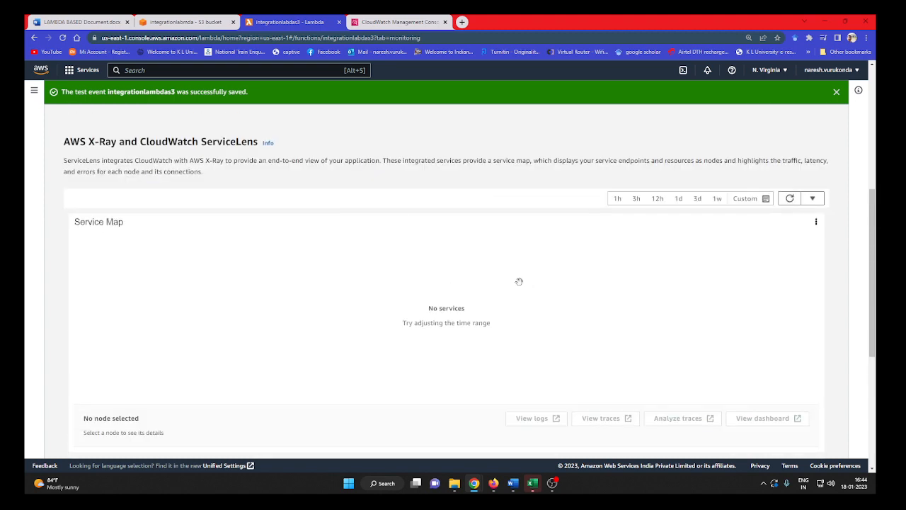
pyautogui.scroll(3, 519, 282)
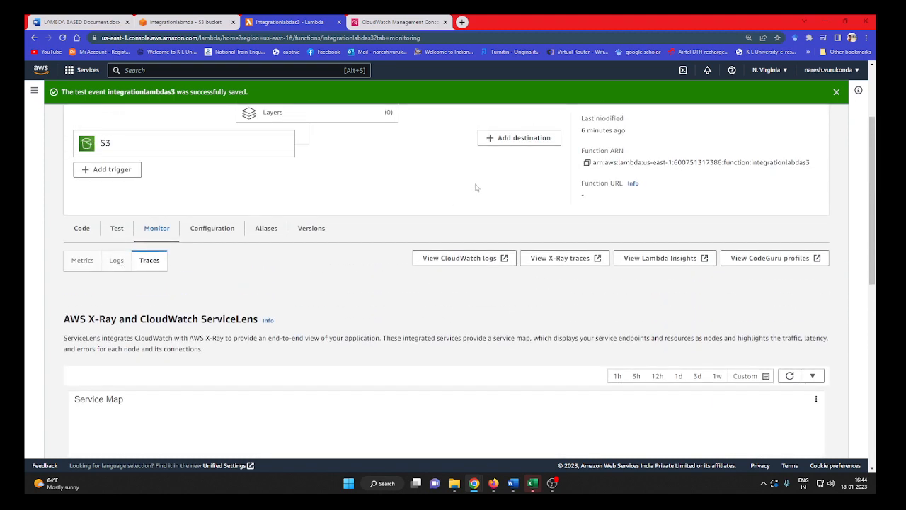
# Open the function's log group in CloudWatch, then reload the page and refresh its log streams.
pyautogui.click(435, 259)
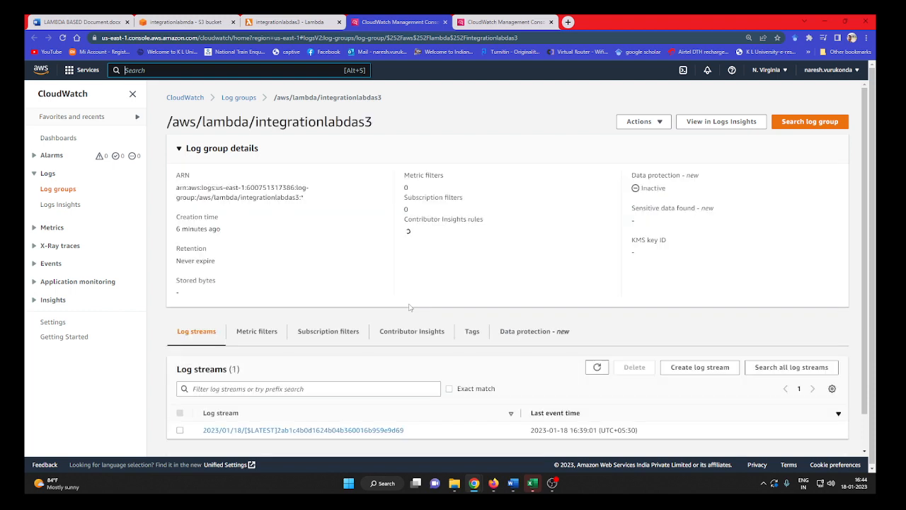
pyautogui.scroll(-1, 482, 419)
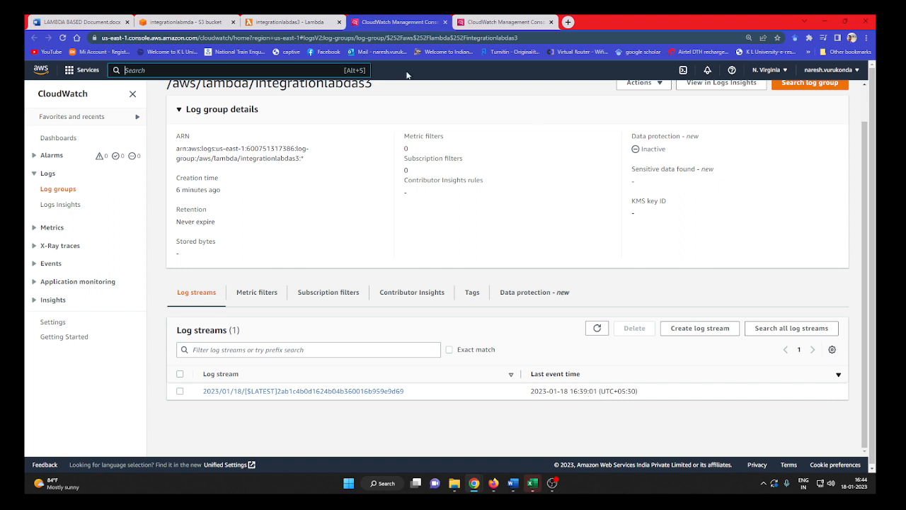
pyautogui.click(63, 37)
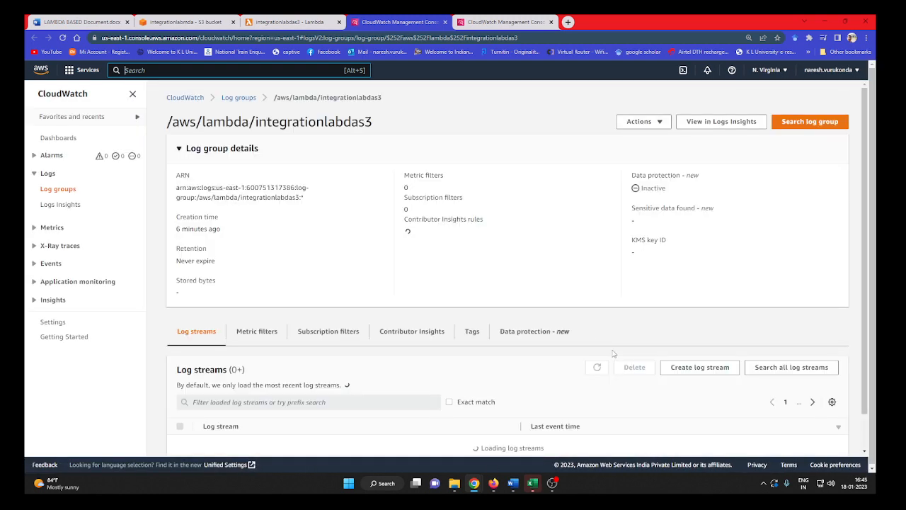
pyautogui.scroll(-1, 613, 354)
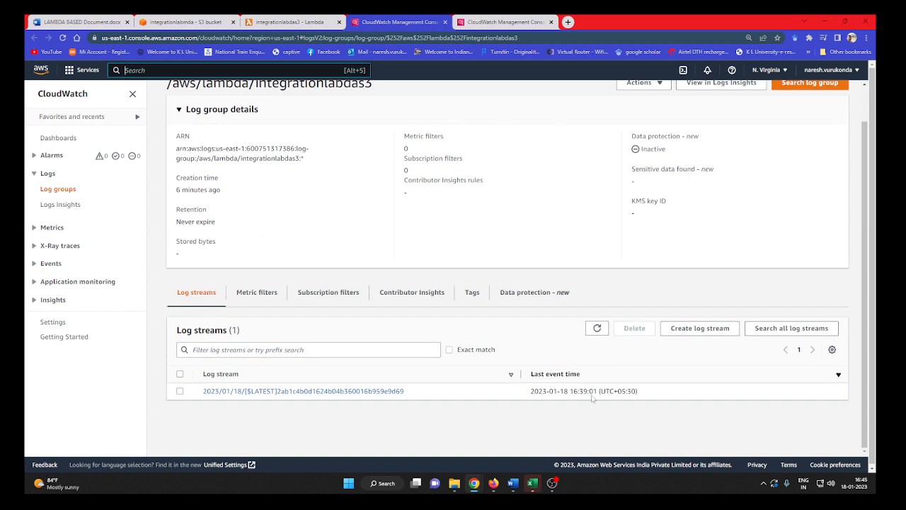
pyautogui.click(598, 328)
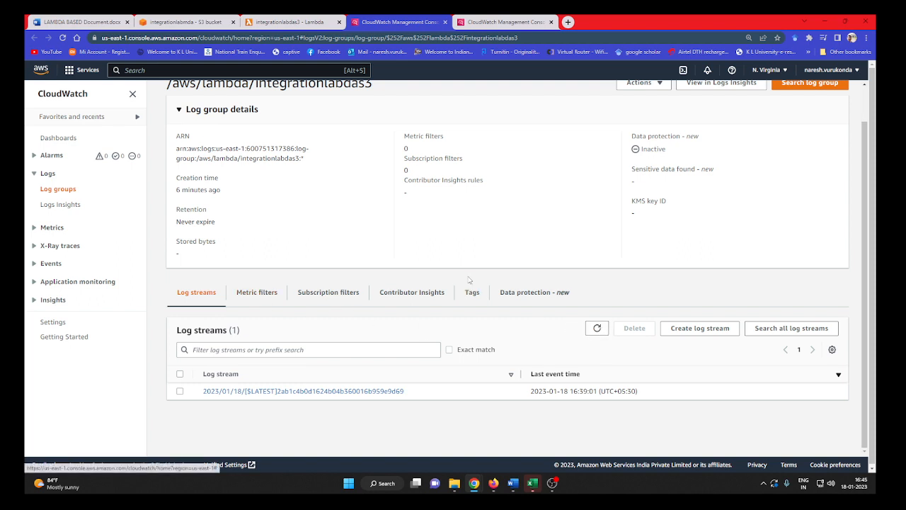
# Return to the Lambda function's monitoring and compare the CloudWatch logs with the invocation, duration and error metrics.
pyautogui.click(291, 22)
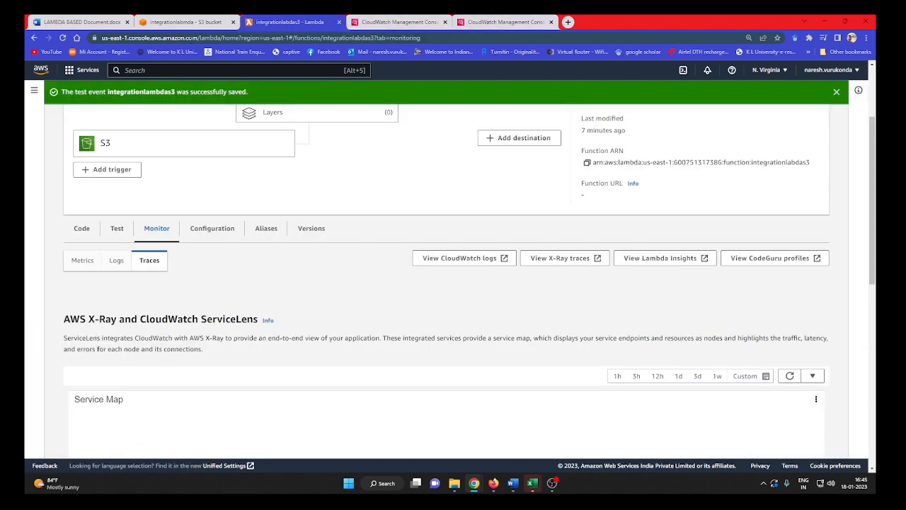
pyautogui.click(114, 261)
pyautogui.scroll(-1, 265, 321)
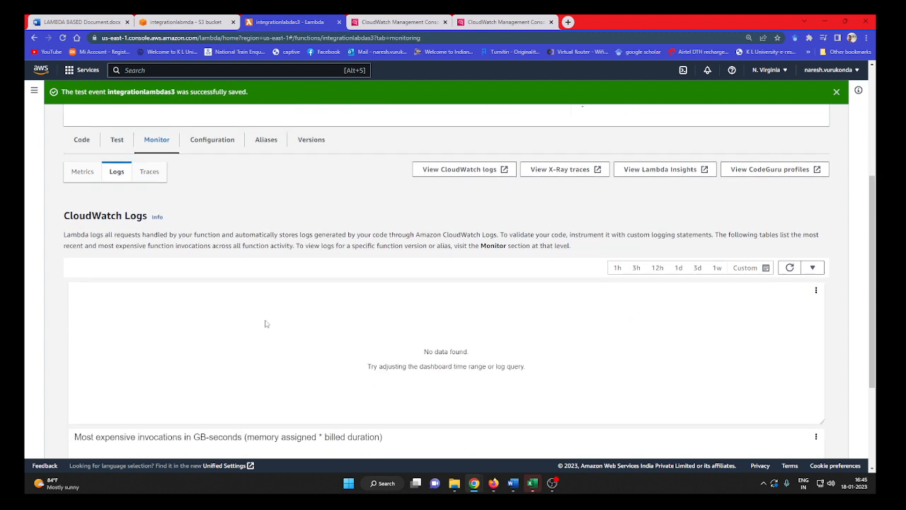
pyautogui.click(82, 172)
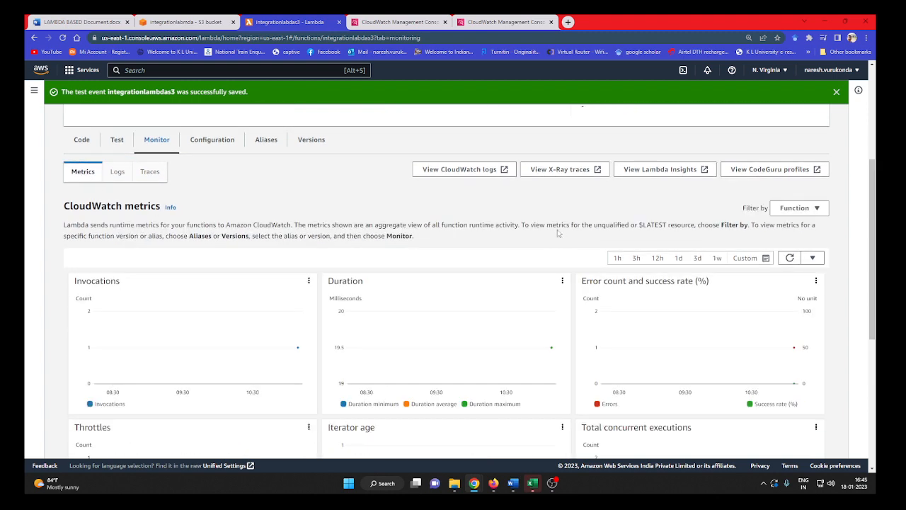
pyautogui.scroll(2, 113, 177)
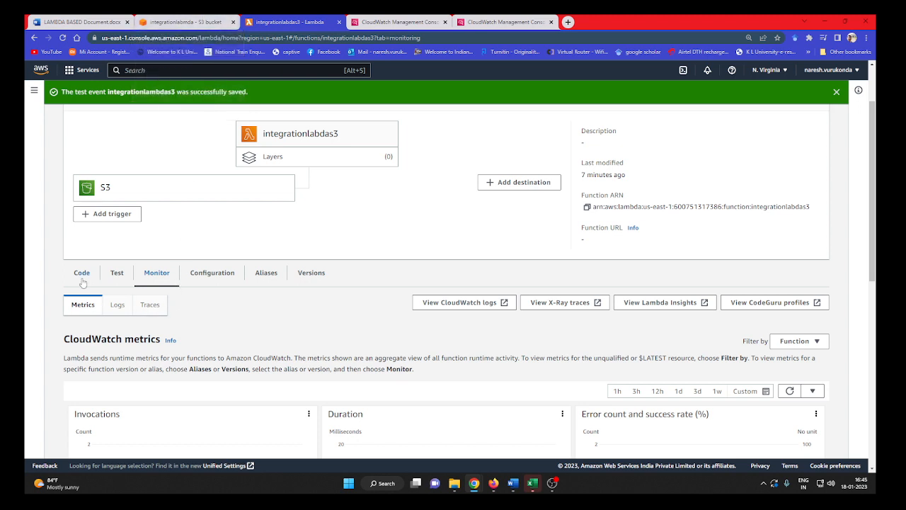
pyautogui.scroll(-1, 243, 346)
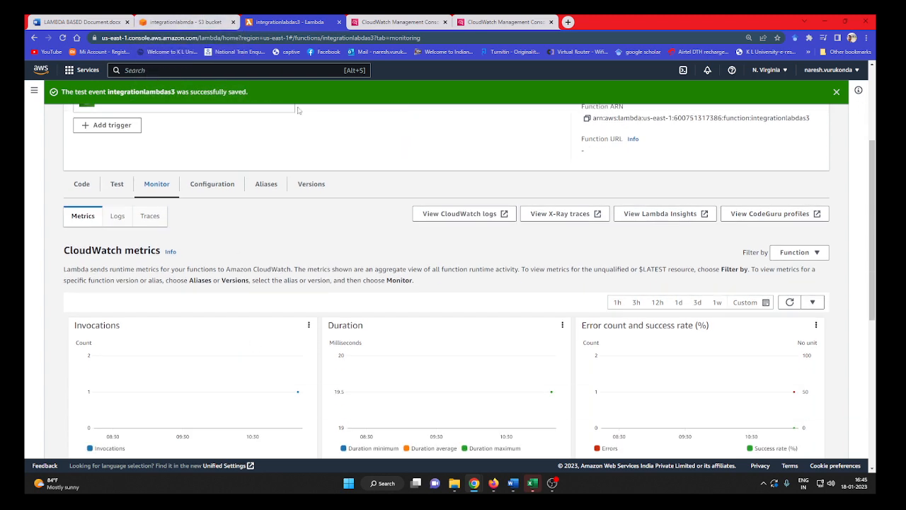
pyautogui.click(125, 224)
pyautogui.scroll(-1, 126, 227)
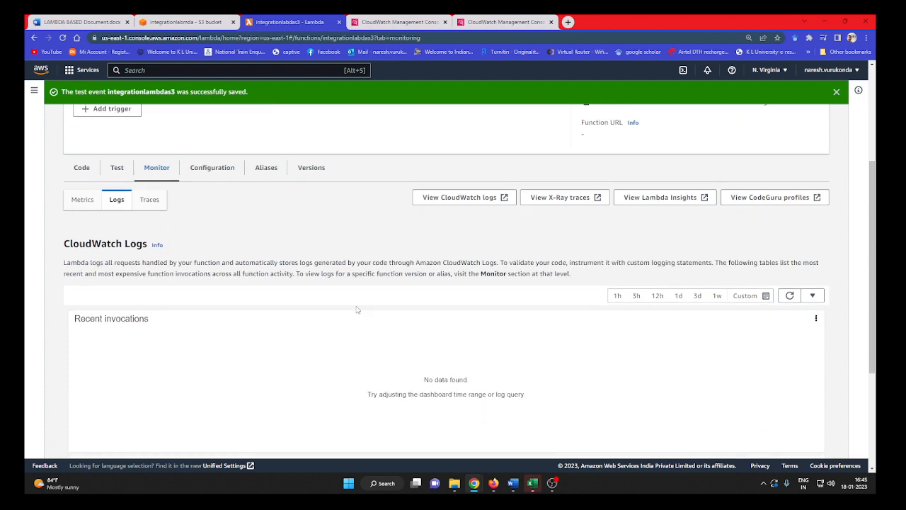
# Refresh the function's traces, then refresh the recent invocations in its CloudWatch logs.
pyautogui.click(153, 130)
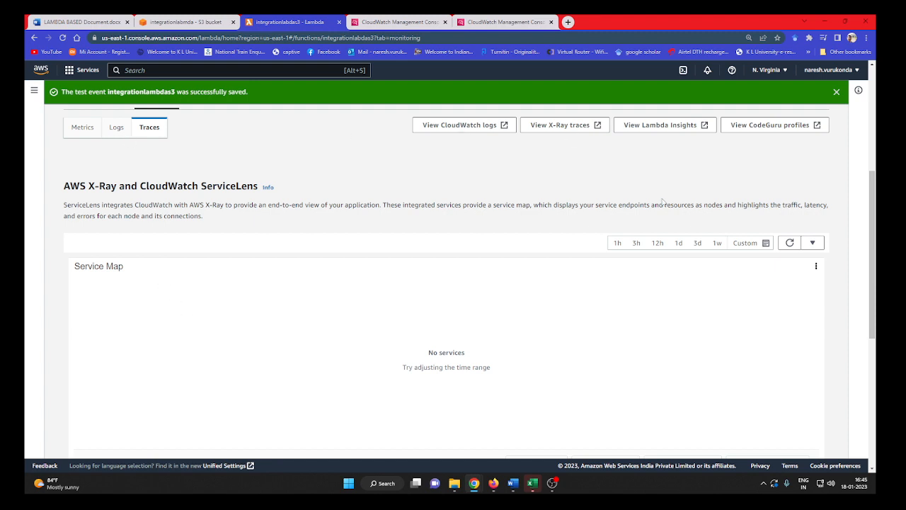
pyautogui.click(789, 243)
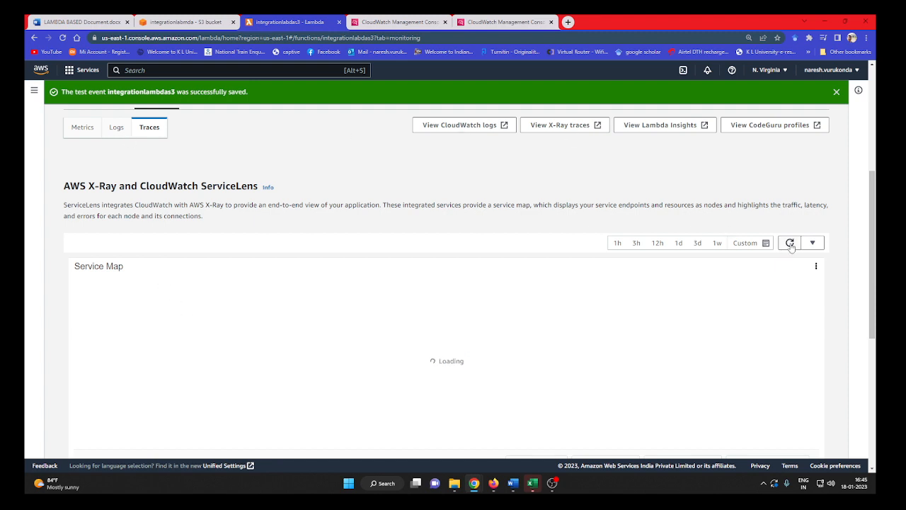
pyautogui.click(116, 131)
pyautogui.click(790, 224)
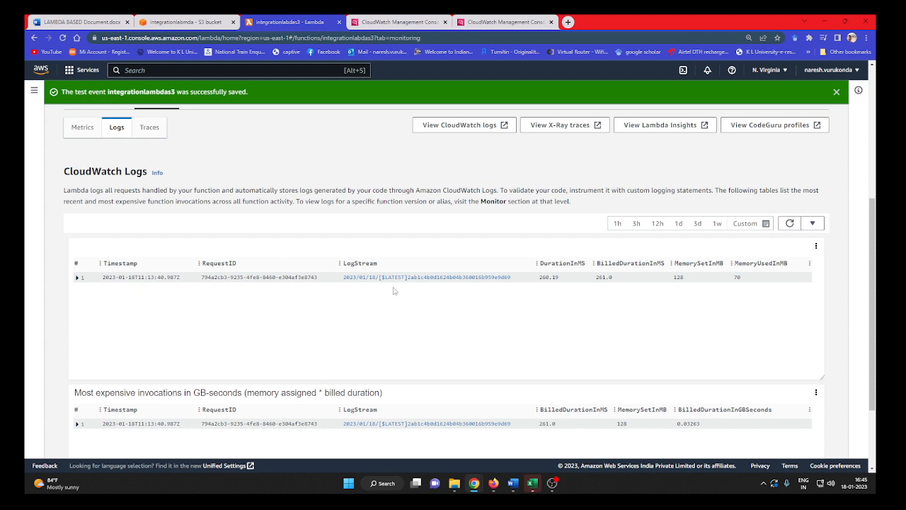
# Open the log stream of the recent invocation and examine the content type logged for the uploaded object.
pyautogui.scroll(2, 536, 330)
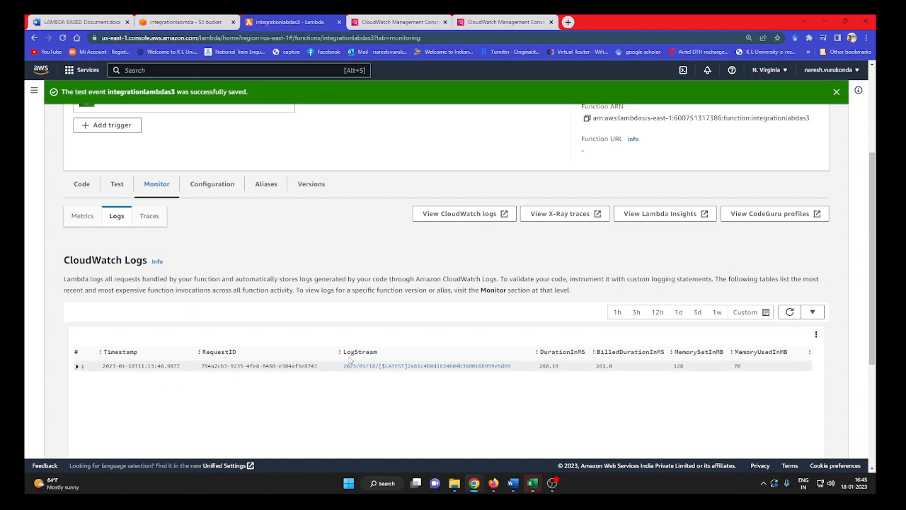
pyautogui.click(377, 366)
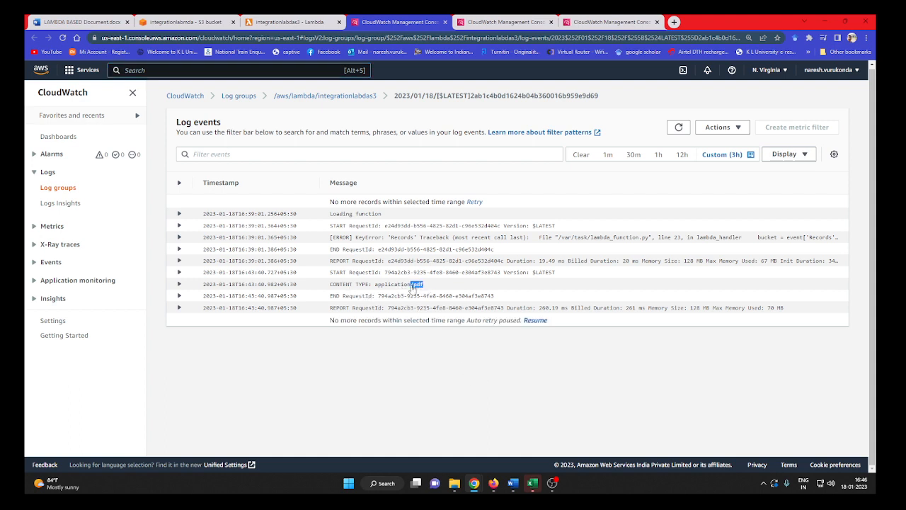
pyautogui.moveTo(375, 285); pyautogui.dragTo(423, 285)
pyautogui.click(531, 392)
# Return to the Lambda function's code and examine how lambda_handler in lambda_function gets the object from the event.
pyautogui.click(286, 17)
pyautogui.click(81, 184)
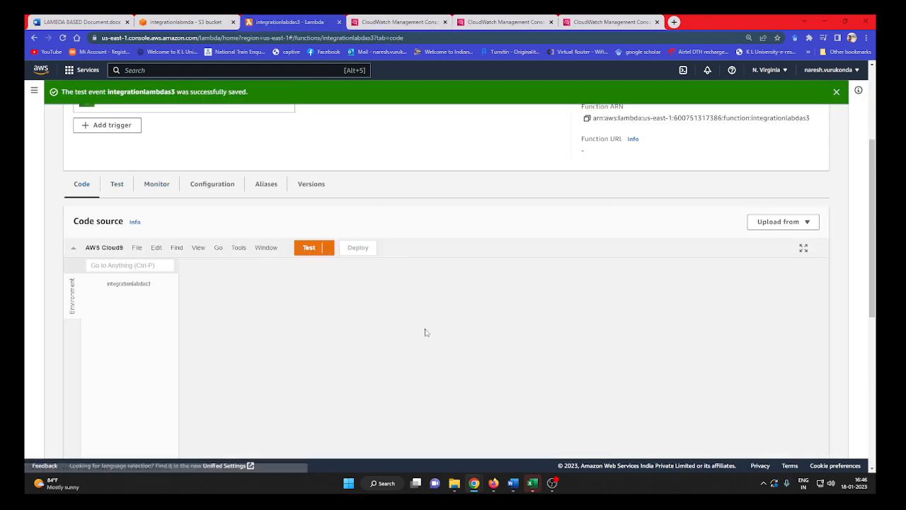
pyautogui.scroll(-1, 456, 358)
pyautogui.click(229, 179)
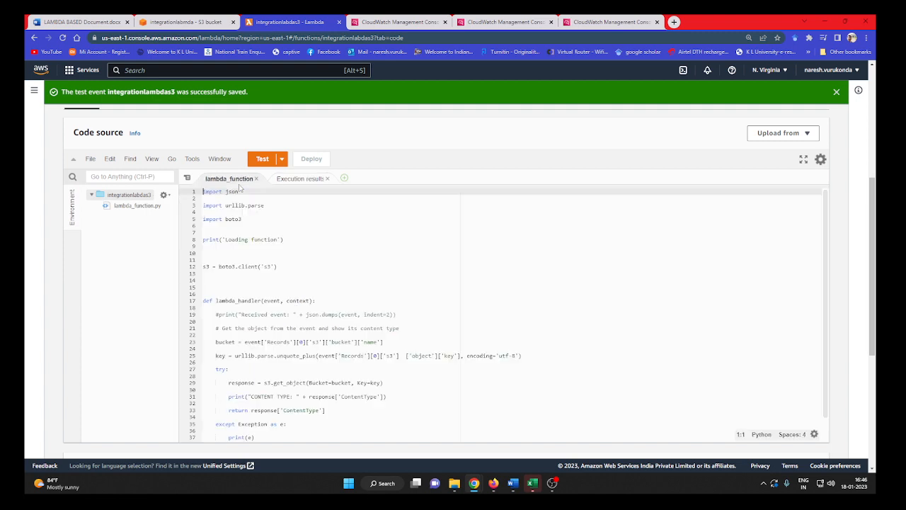
pyautogui.moveTo(401, 333); pyautogui.dragTo(245, 330)
pyautogui.click(556, 368)
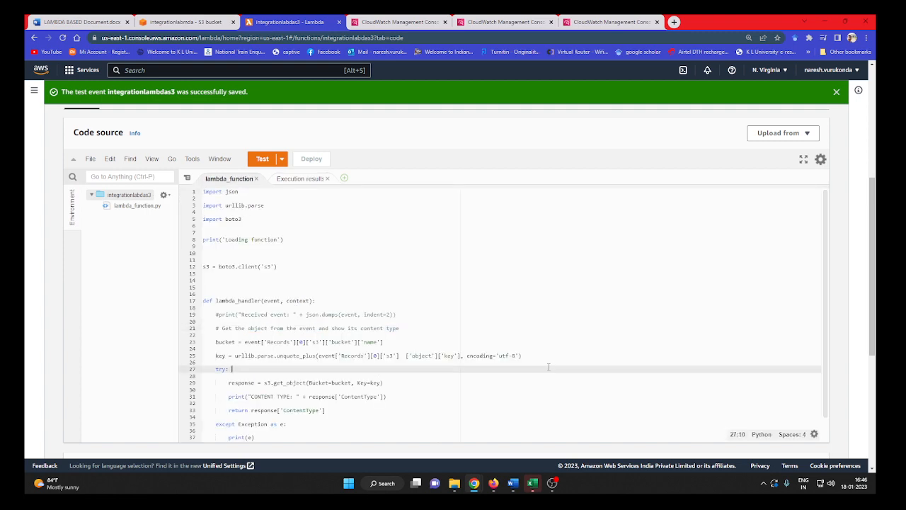
# Review the handler's try and except blocks for the content type and error output, and return to the CloudWatch log events.
pyautogui.scroll(-1, 479, 375)
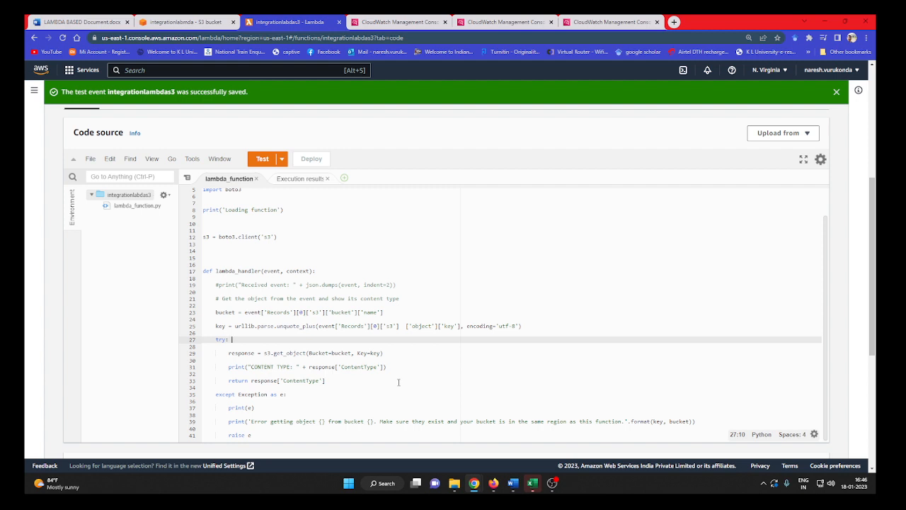
pyautogui.scroll(-2, 401, 383)
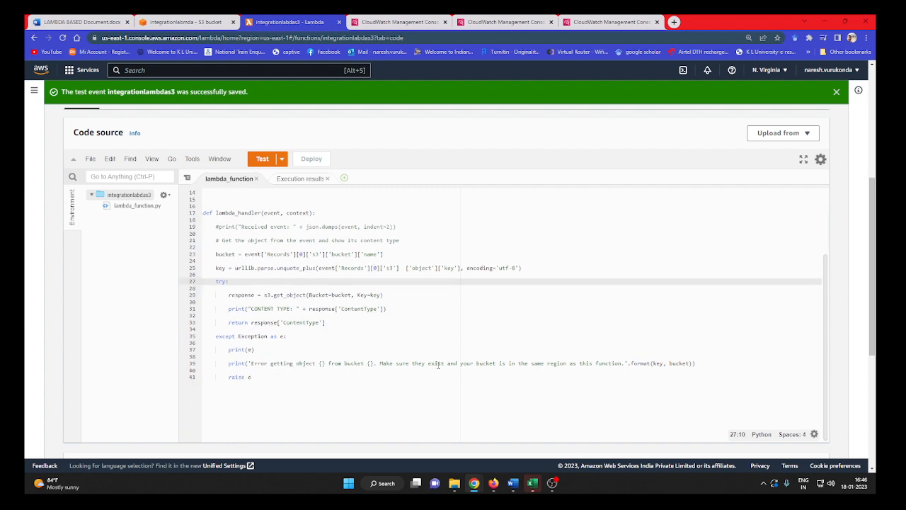
pyautogui.scroll(1, 438, 364)
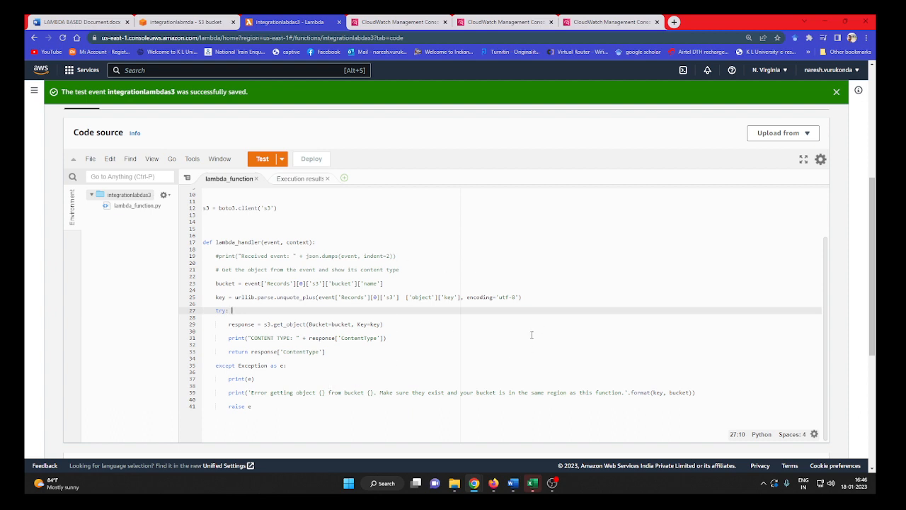
pyautogui.scroll(1, 286, 352)
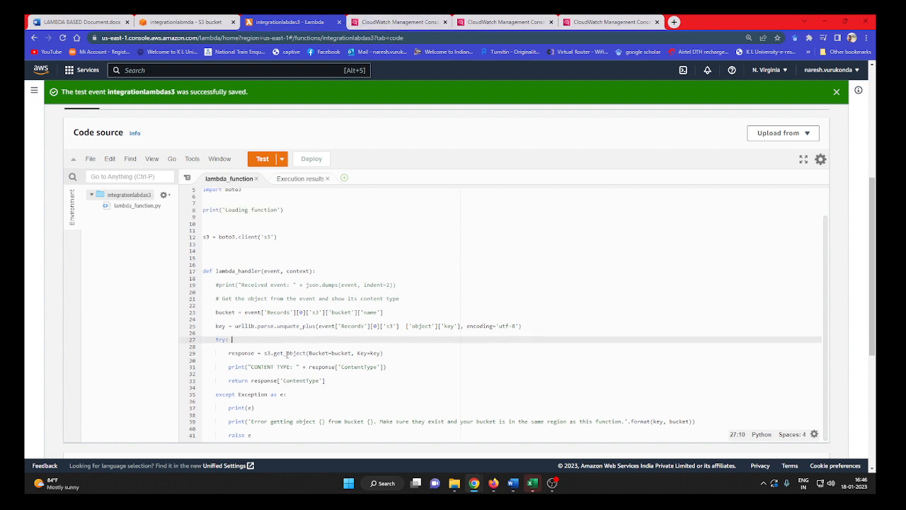
pyautogui.scroll(1, 286, 352)
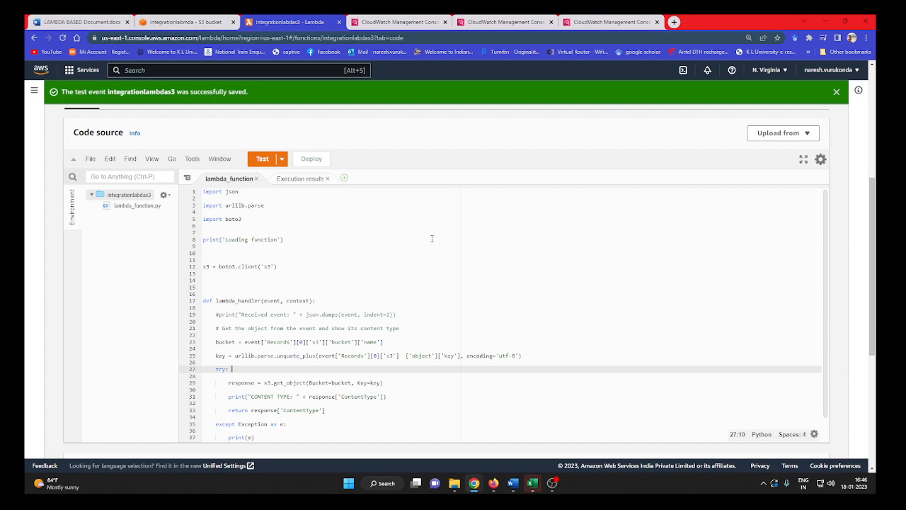
pyautogui.scroll(-1, 414, 251)
pyautogui.scroll(3, 426, 274)
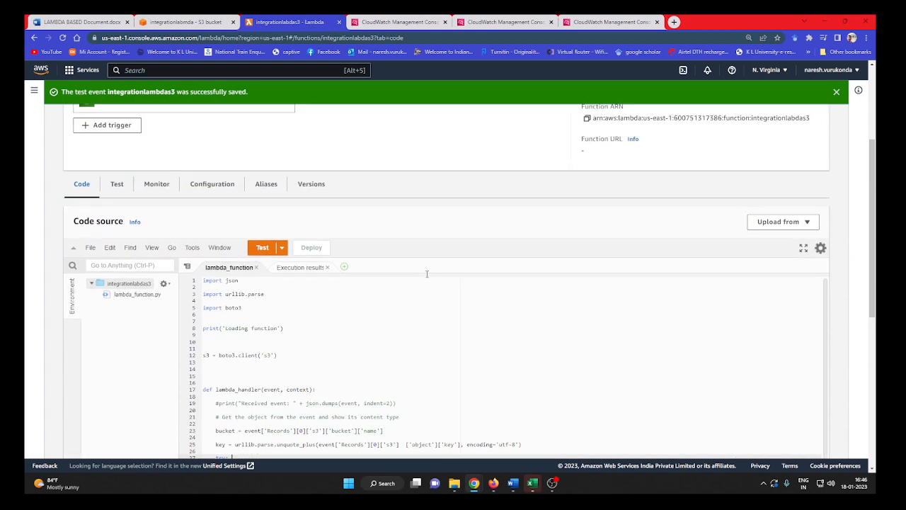
pyautogui.scroll(-1, 426, 272)
pyautogui.hotkey('ctrl', 'Tab')
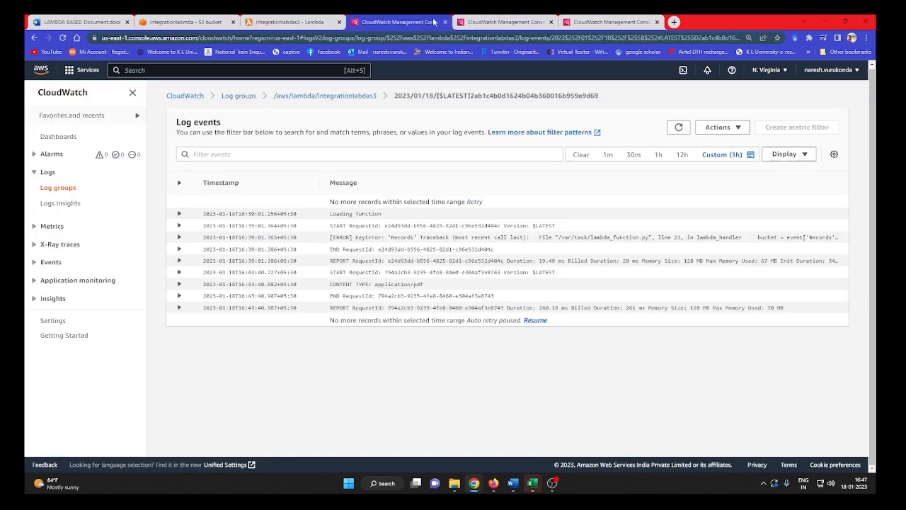
pyautogui.click(553, 483)
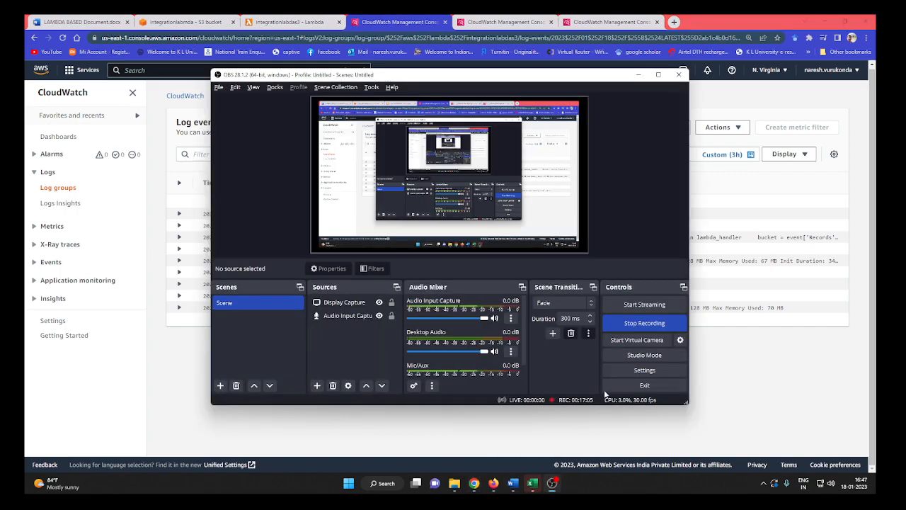